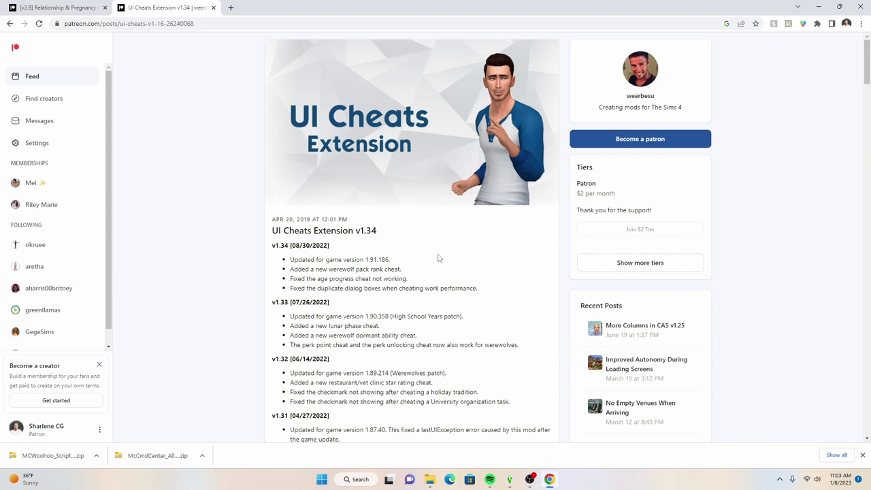
# - Skim the UI Cheats Extension post and look through the Sim's skills list in The Sims 4
pyautogui.scroll(-6, 439, 258)
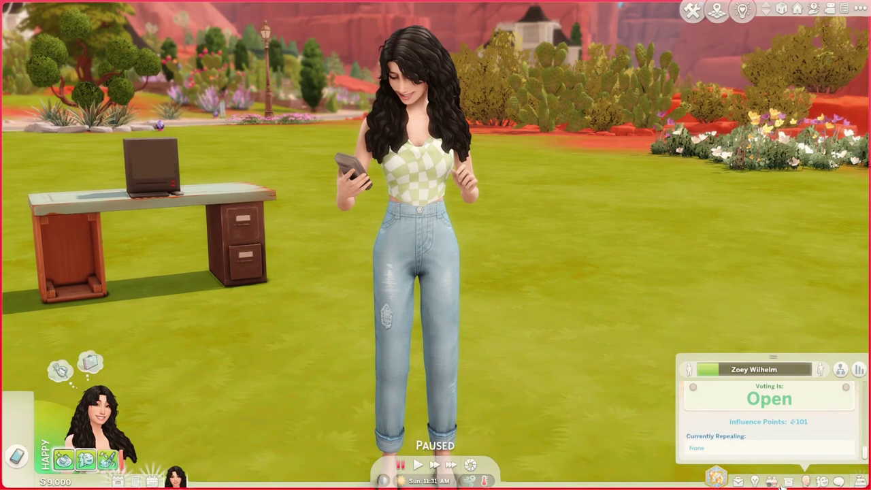
pyautogui.click(755, 481)
pyautogui.scroll(-5, 776, 421)
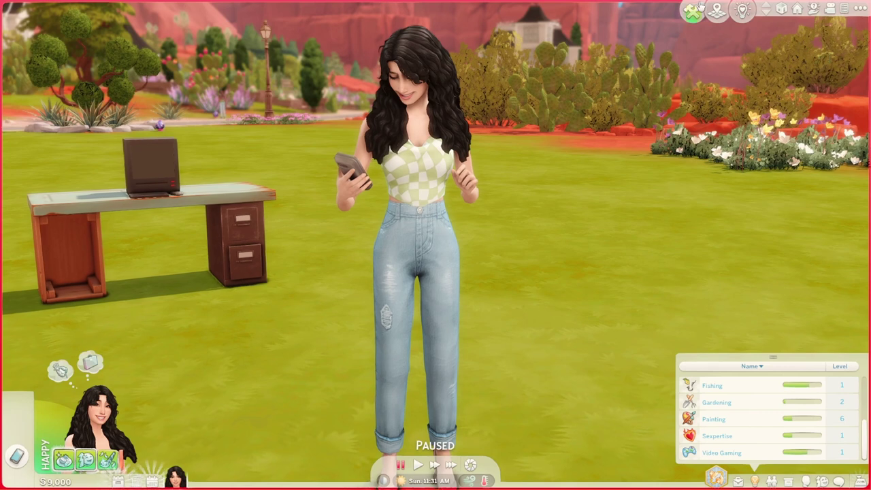
pyautogui.scroll(3, 21, 5)
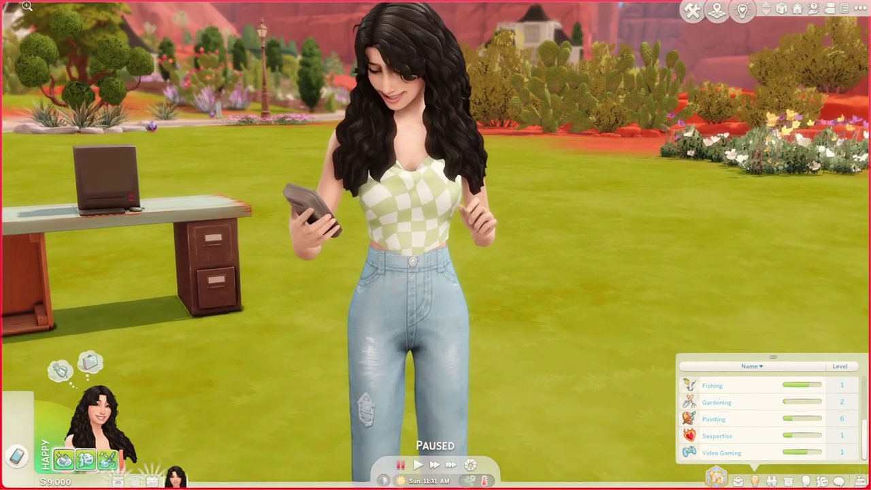
pyautogui.scroll(2, 150, 5)
pyautogui.scroll(1, 150, 6)
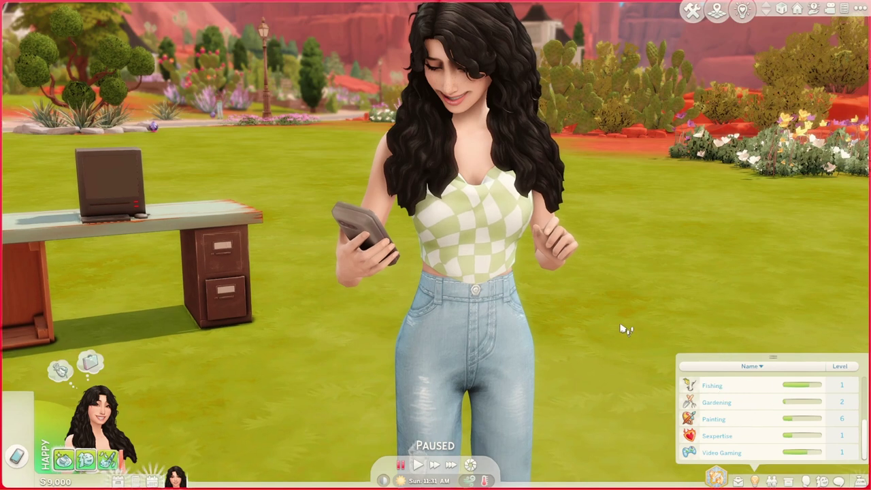
pyautogui.moveTo(702, 391)
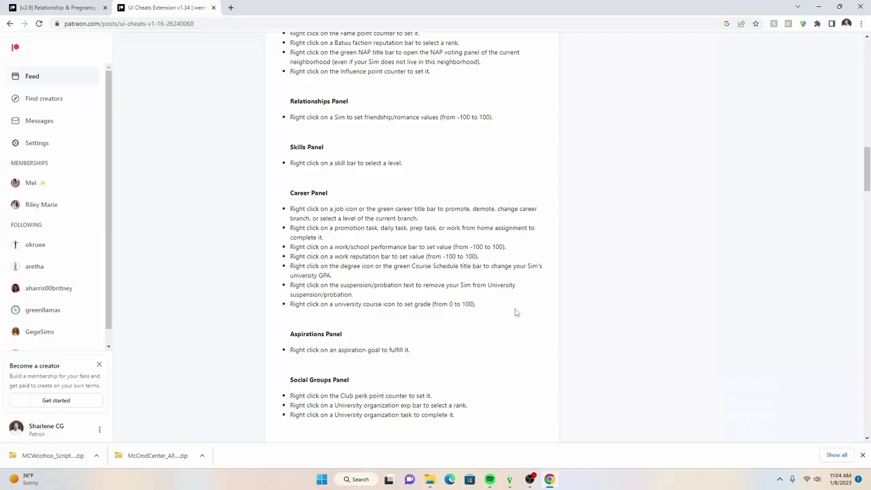
# - Back in the browser, review the UI Cheats Extension feature list and download UI_Cheats_Extension_v1.34.zip from the end of the post
pyautogui.scroll(-4, 515, 313)
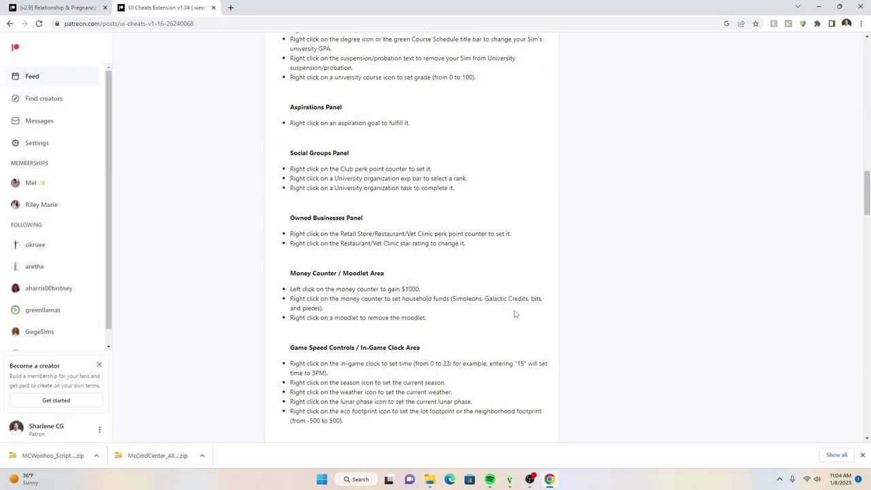
pyautogui.scroll(-4, 365, 288)
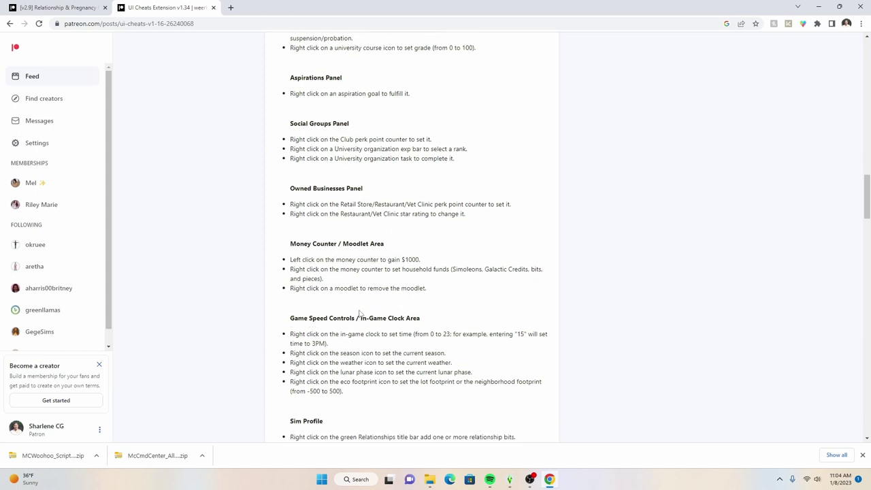
pyautogui.scroll(-5, 360, 310)
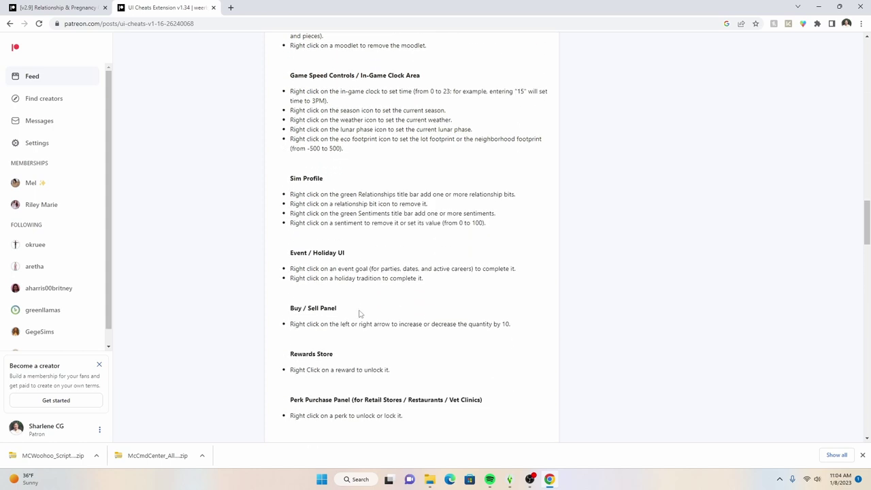
pyautogui.scroll(-8, 359, 311)
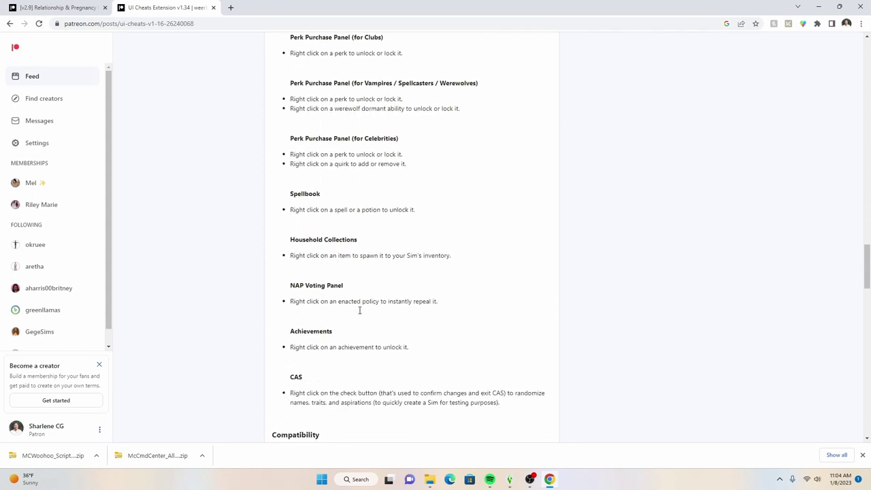
pyautogui.scroll(-1, 360, 314)
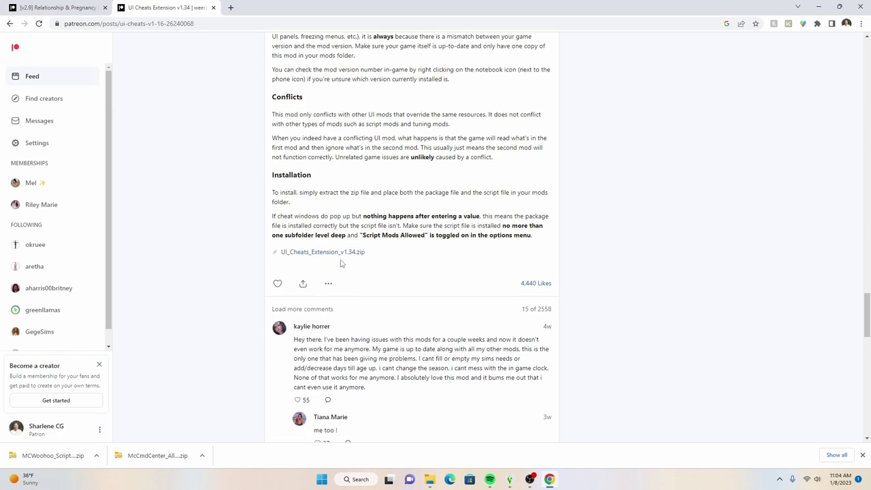
pyautogui.click(346, 254)
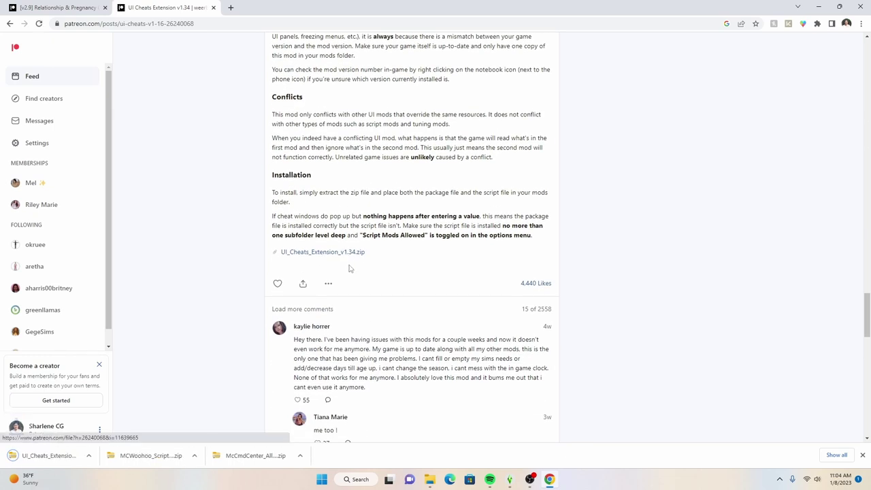
# - Close the UI Cheats post and download Lumpinou_RPO_Collection_AllMods_Jan6.zip from the Relationship & Pregnancy Overhaul post
pyautogui.click(214, 8)
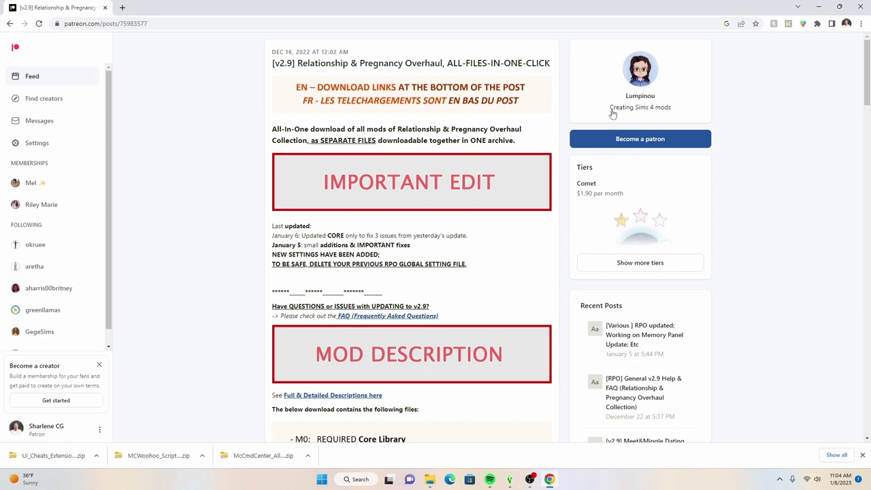
pyautogui.scroll(-3, 489, 261)
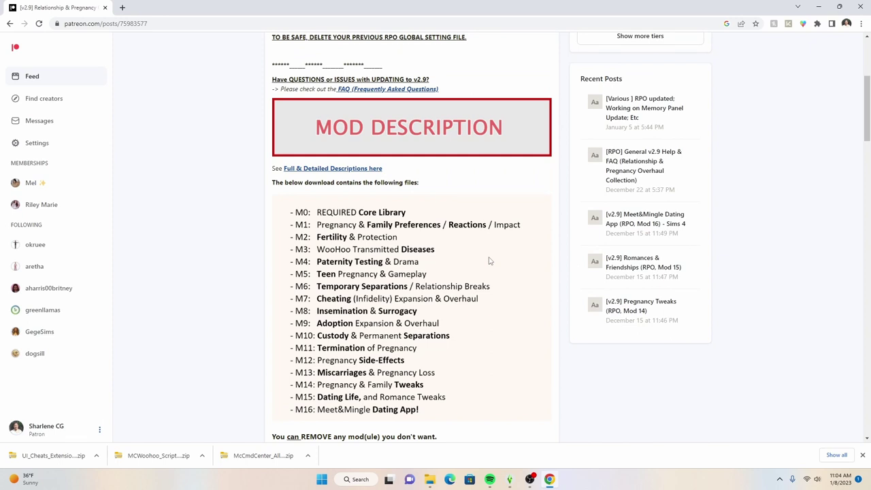
pyautogui.scroll(-2, 489, 261)
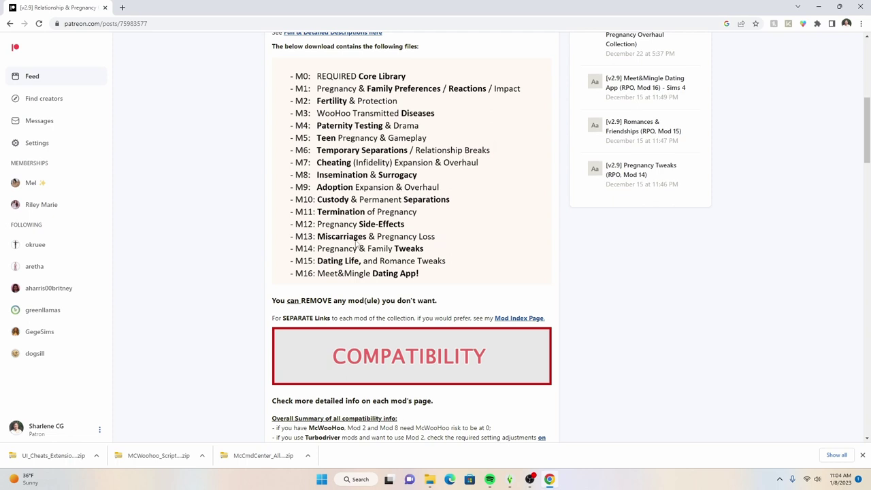
pyautogui.scroll(-10, 436, 259)
pyautogui.scroll(2, 429, 263)
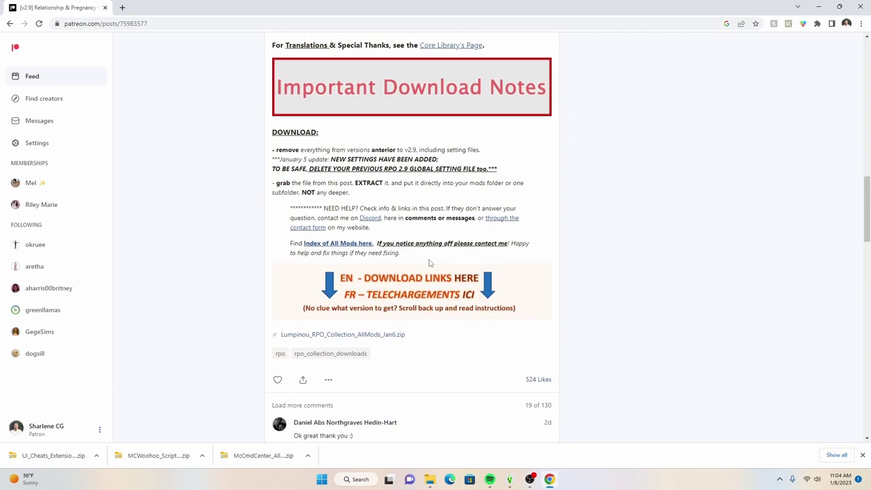
pyautogui.click(343, 334)
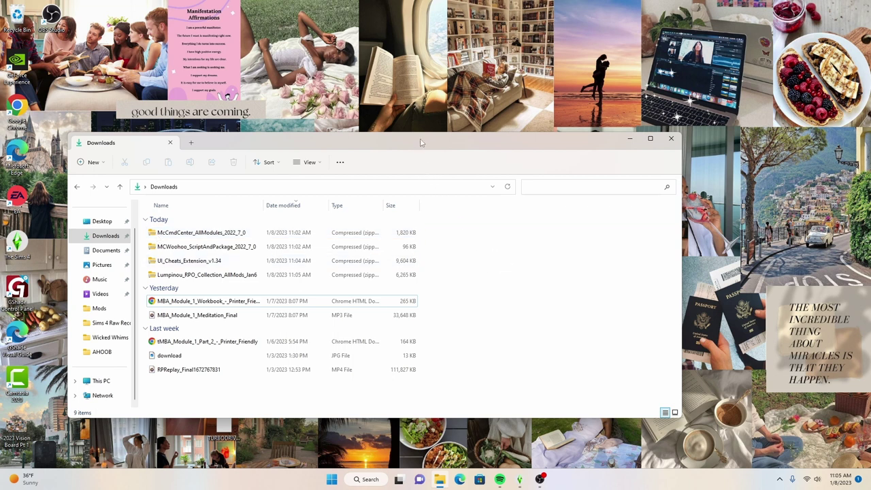
# - In File Explorer, open a second window and arrange it beside a narrowed Downloads window
pyautogui.moveTo(420, 142); pyautogui.dragTo(412, 115)
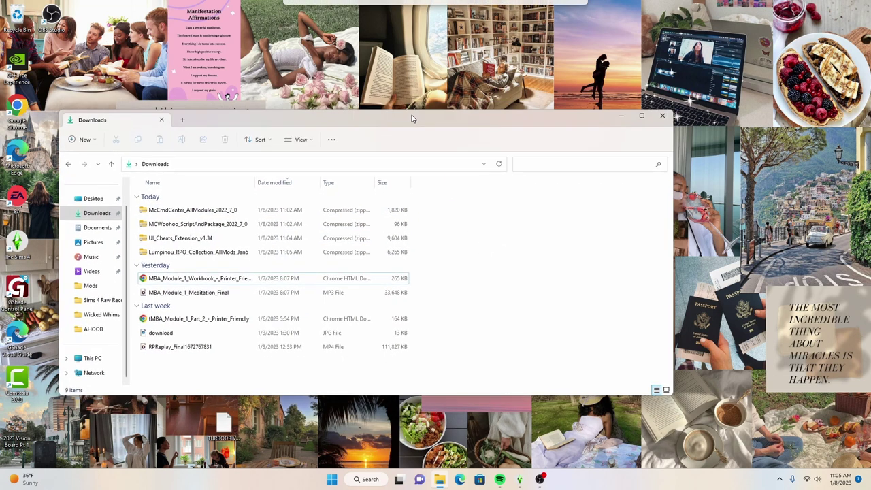
pyautogui.rightClick(440, 482)
pyautogui.click(395, 225)
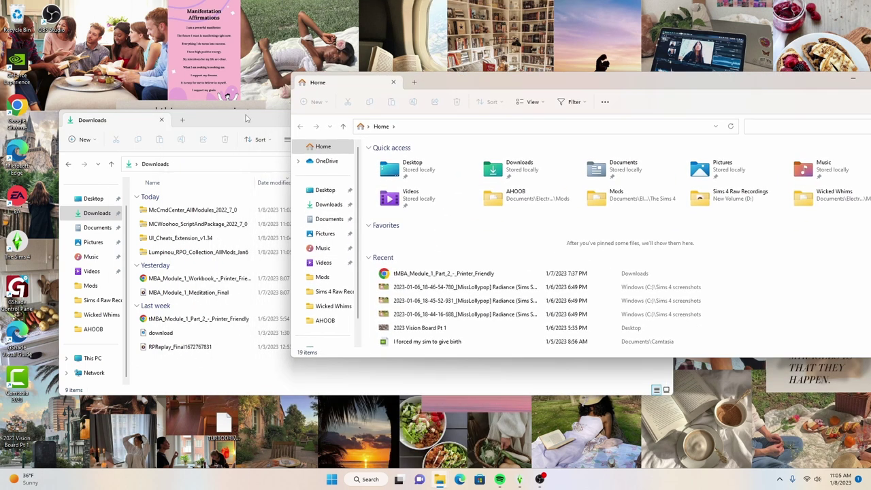
pyautogui.moveTo(247, 118); pyautogui.dragTo(215, 36)
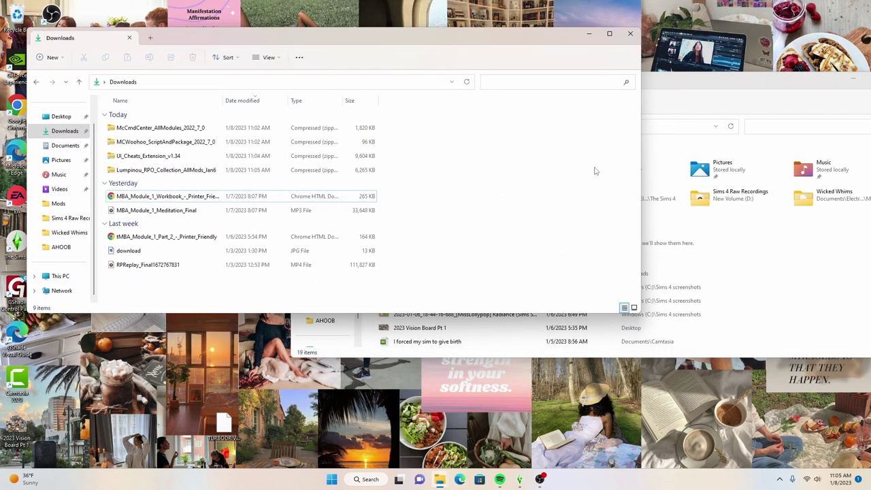
pyautogui.moveTo(643, 186); pyautogui.dragTo(447, 195)
pyautogui.moveTo(636, 92); pyautogui.dragTo(684, 90)
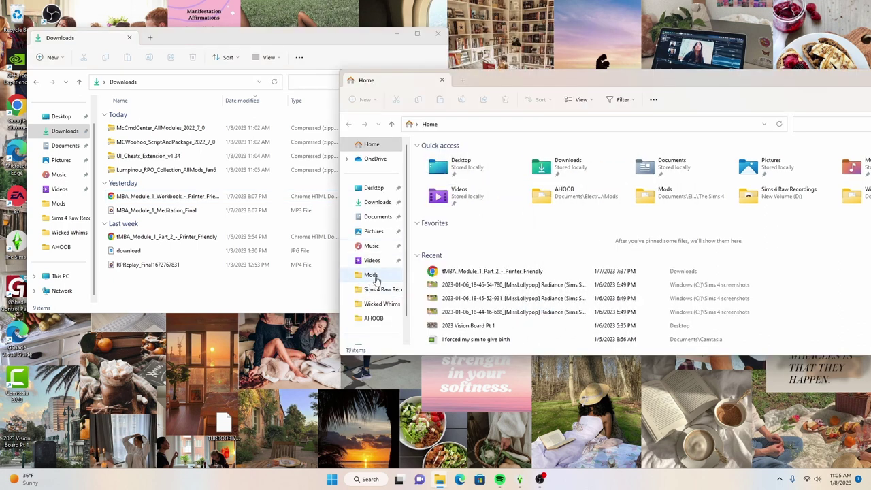
# - Open the Mods folder under Documents > Electronic Arts > The Sims 4 and look through its contents
pyautogui.click(373, 275)
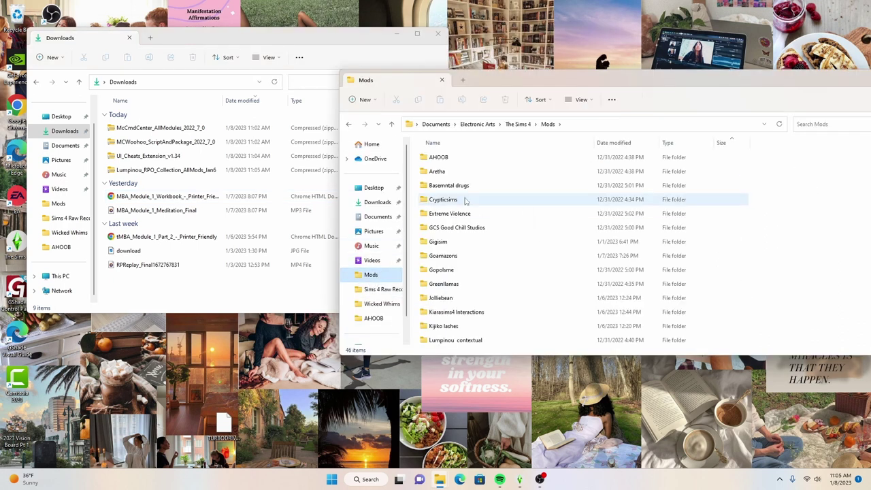
pyautogui.click(436, 125)
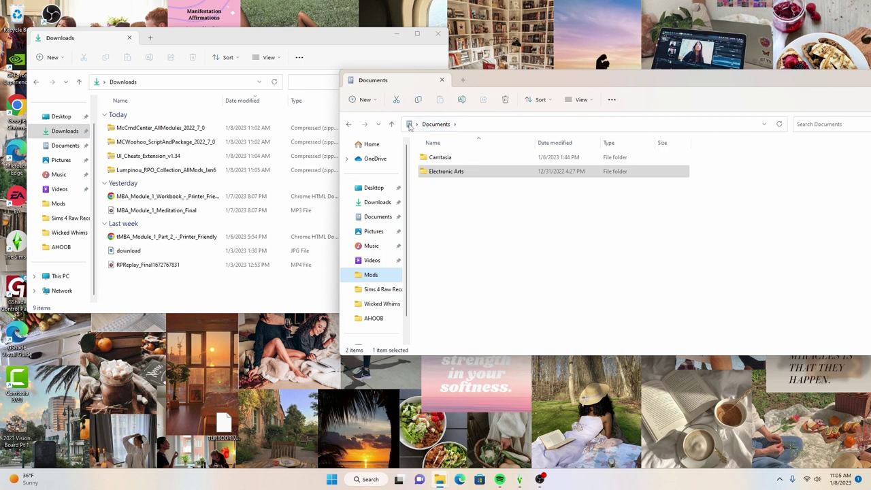
pyautogui.click(455, 175)
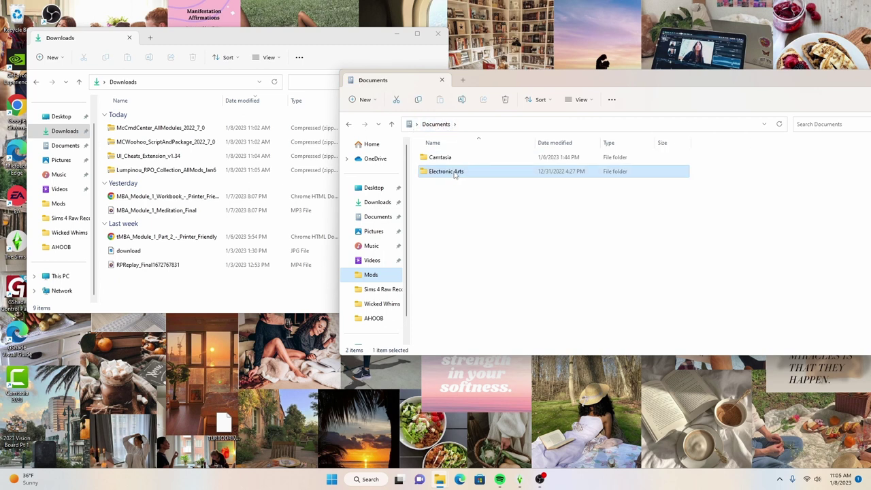
pyautogui.doubleClick(456, 174)
pyautogui.click(451, 158)
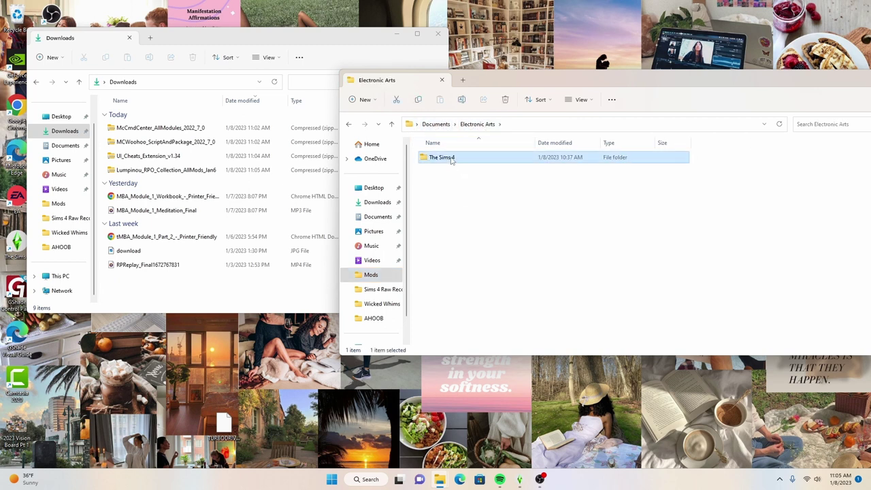
pyautogui.doubleClick(451, 158)
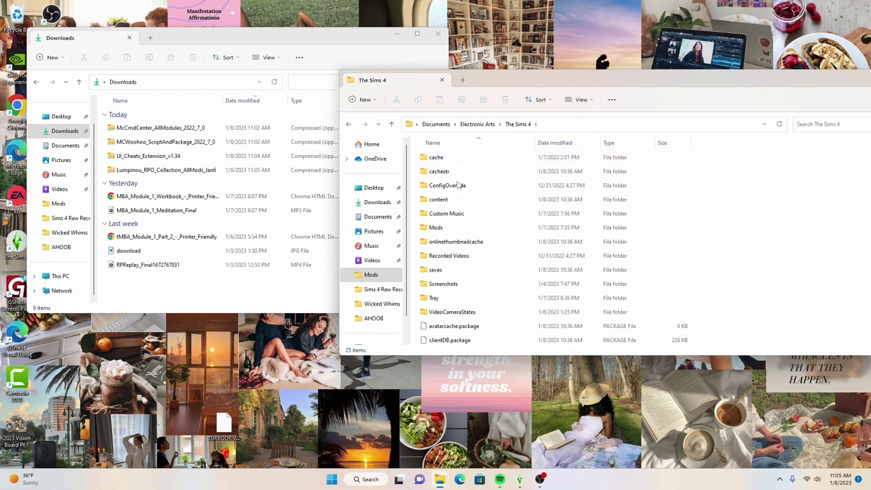
pyautogui.doubleClick(457, 229)
pyautogui.scroll(-7, 746, 181)
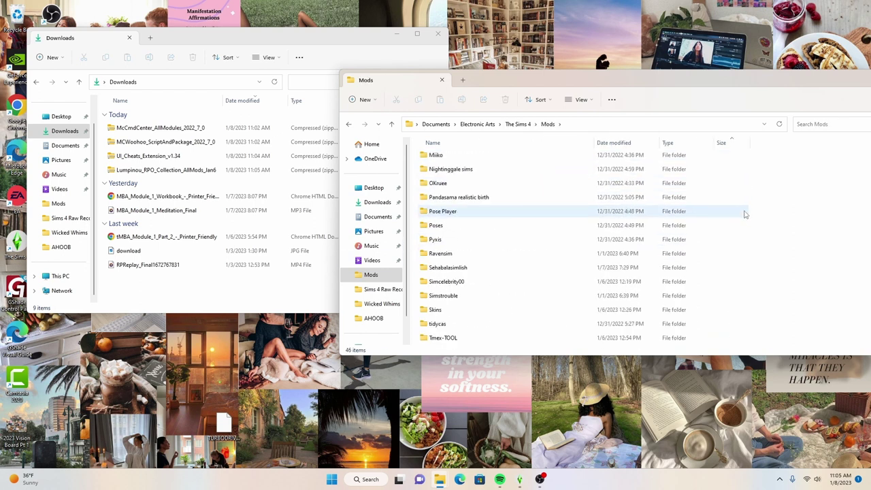
pyautogui.scroll(-4, 746, 215)
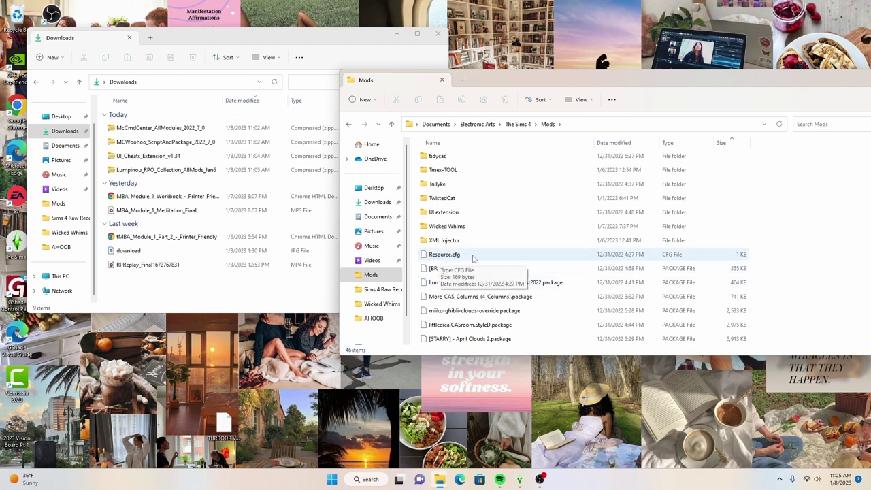
pyautogui.scroll(10, 786, 231)
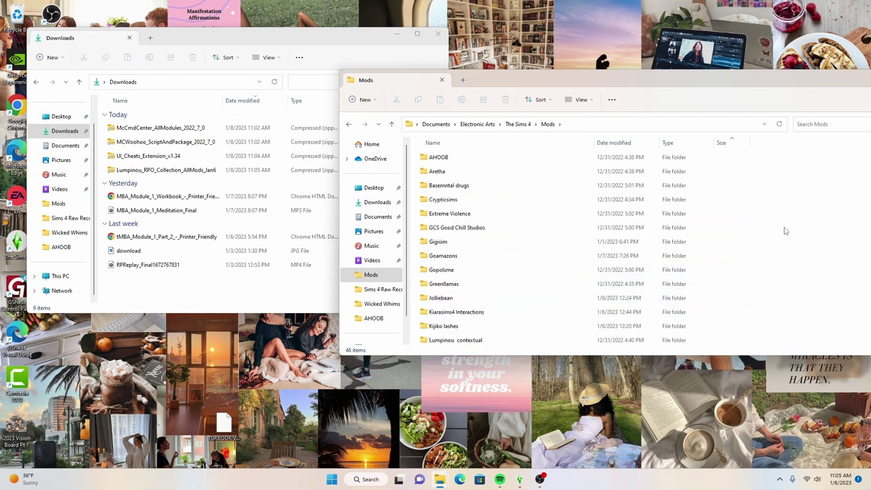
# - Go back from Mods to Documents and reopen The Sims 4 folder inside Electronic Arts
pyautogui.click(349, 125)
pyautogui.click(348, 125)
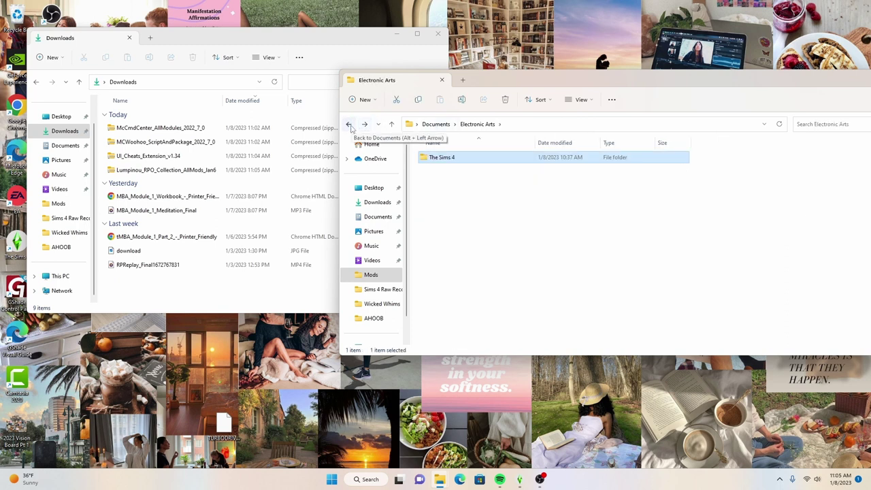
pyautogui.click(349, 125)
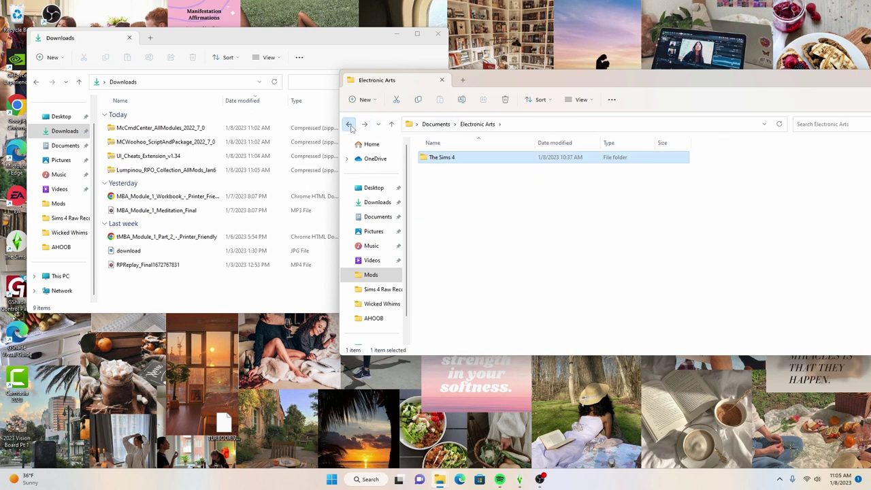
pyautogui.click(483, 203)
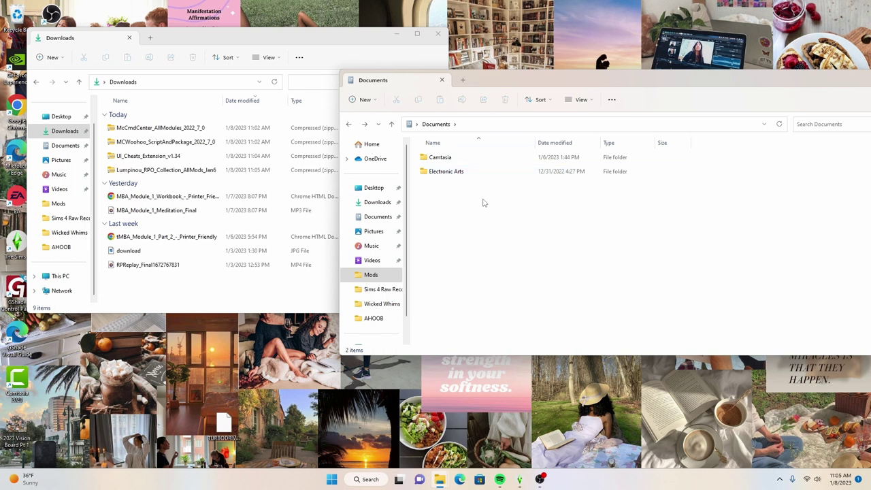
pyautogui.doubleClick(449, 174)
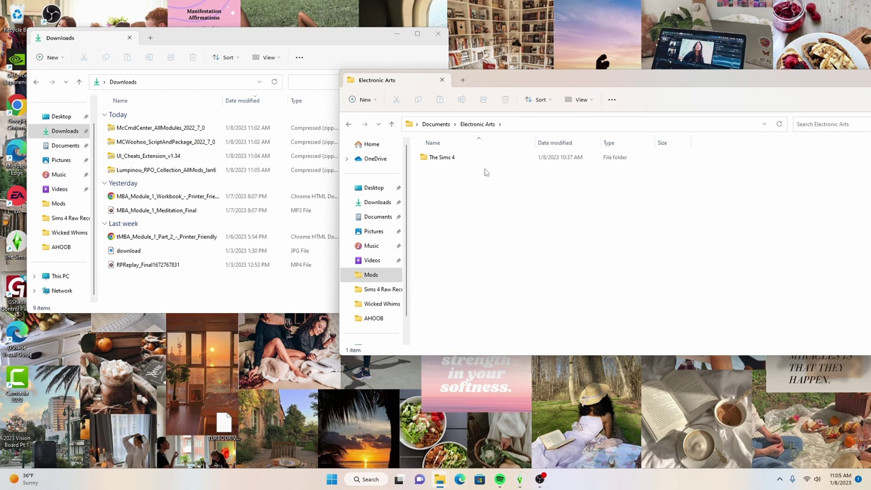
pyautogui.doubleClick(442, 157)
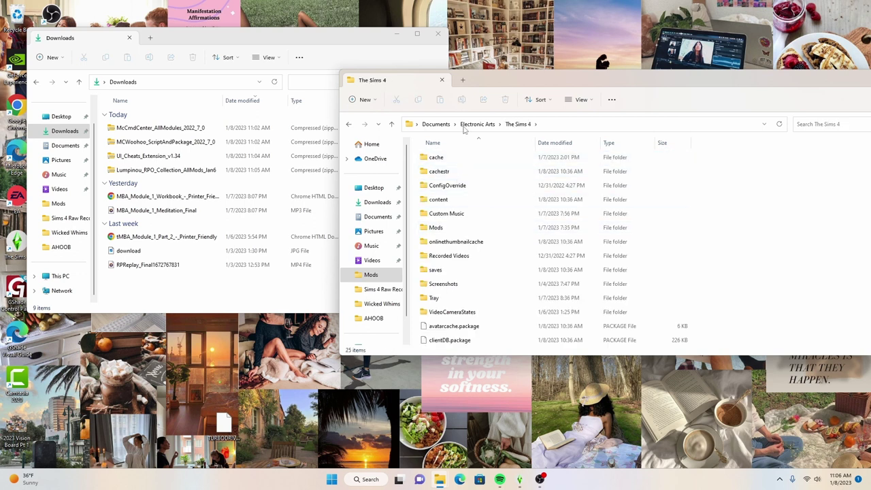
# - Go back to Documents, open Electronic Arts > The Sims 4 > Mods, and look through it with its window overlapping Downloads
pyautogui.click(436, 124)
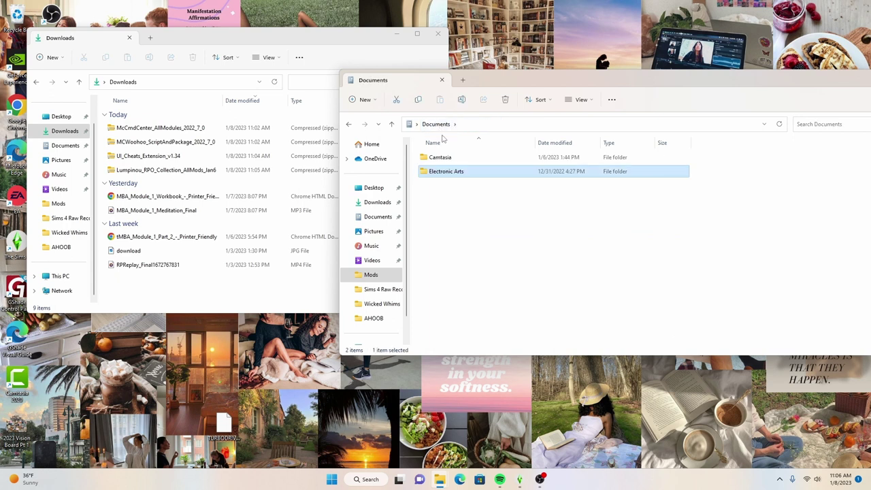
pyautogui.doubleClick(447, 174)
pyautogui.doubleClick(446, 160)
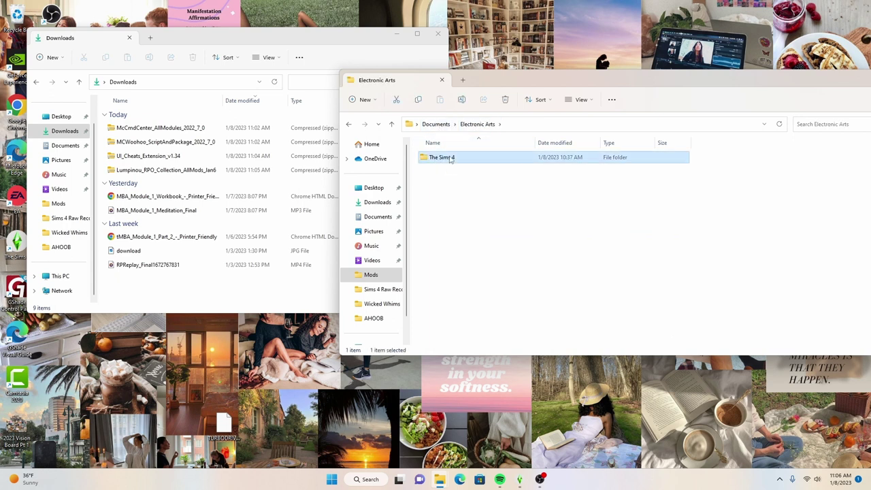
pyautogui.doubleClick(459, 229)
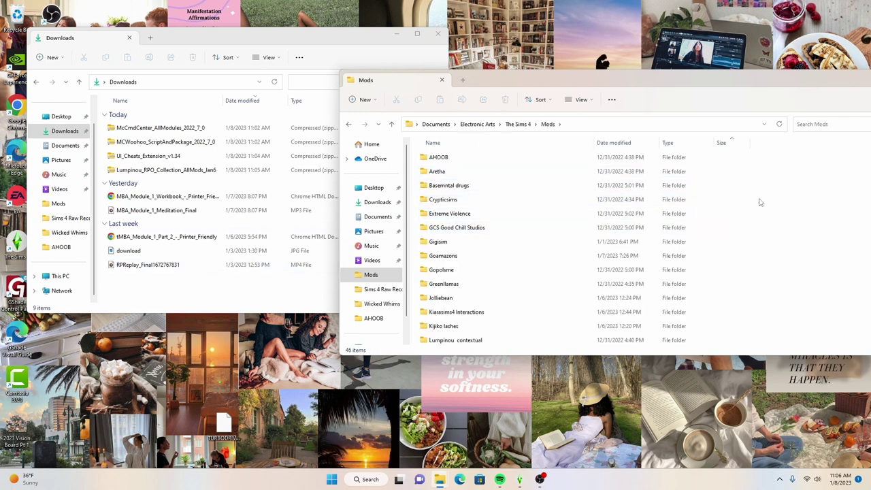
pyautogui.scroll(-5, 759, 201)
pyautogui.moveTo(674, 82); pyautogui.dragTo(616, 69)
pyautogui.scroll(-7, 727, 201)
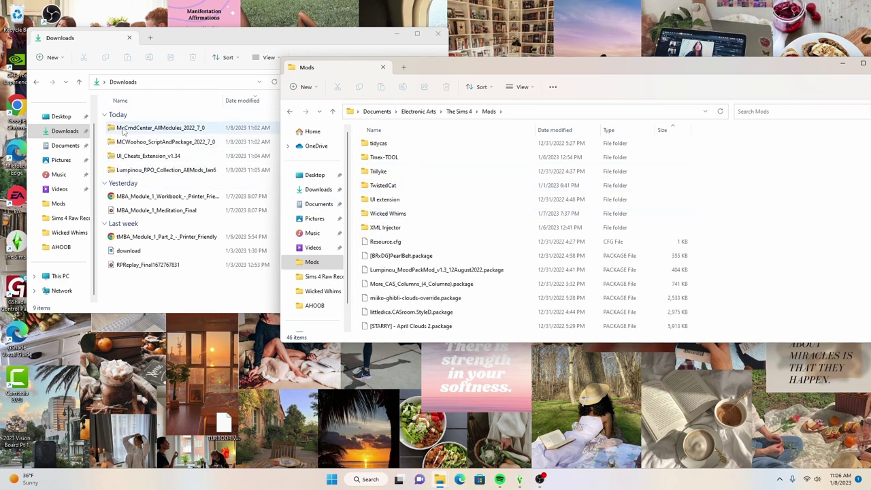
# - Open the McCmdCenter_AllModules_2022_7_0 archive from Downloads and widen its window, keeping the Mods window accessible beside it
pyautogui.moveTo(123, 133); pyautogui.dragTo(174, 101)
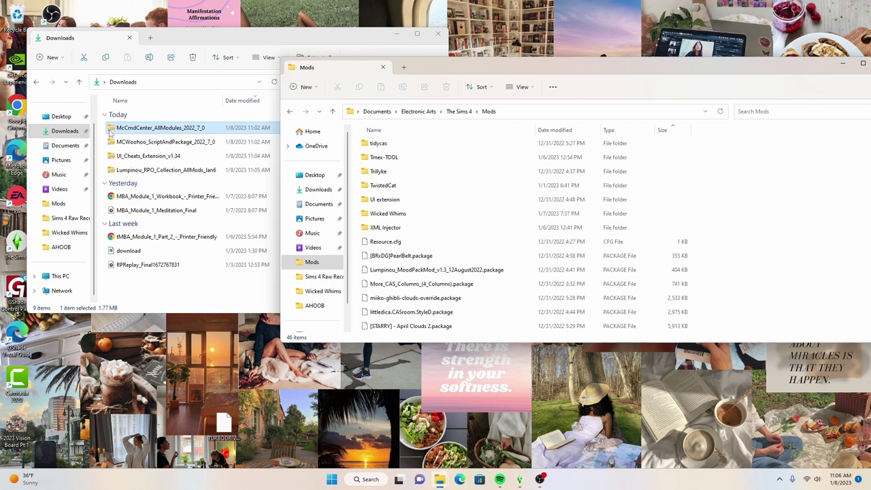
pyautogui.click(216, 129)
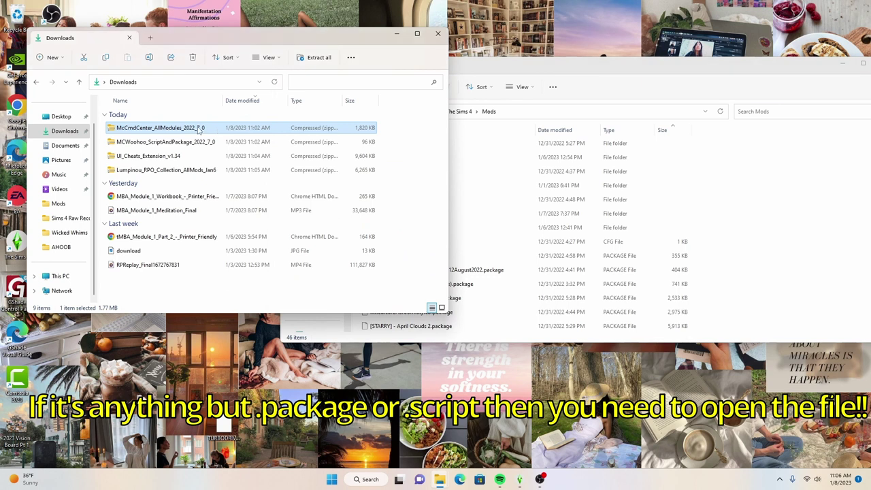
pyautogui.doubleClick(198, 128)
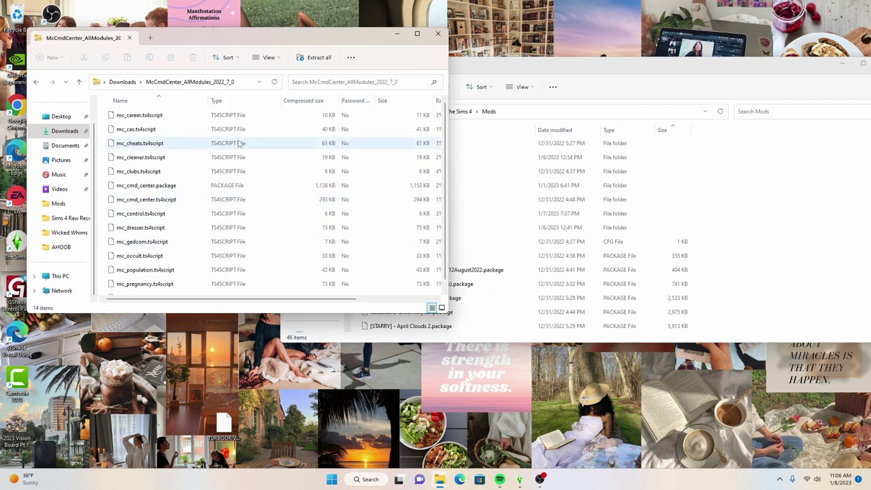
pyautogui.moveTo(451, 148); pyautogui.dragTo(616, 143)
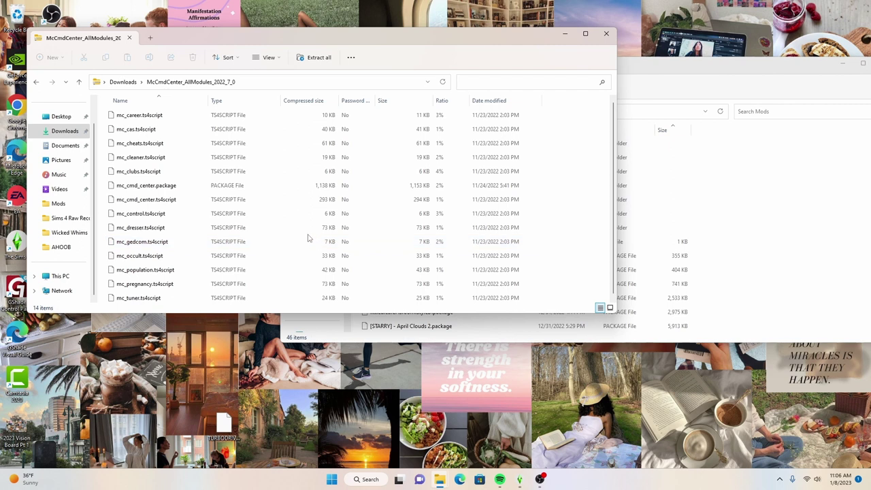
pyautogui.moveTo(493, 45); pyautogui.dragTo(465, 42)
pyautogui.click(599, 89)
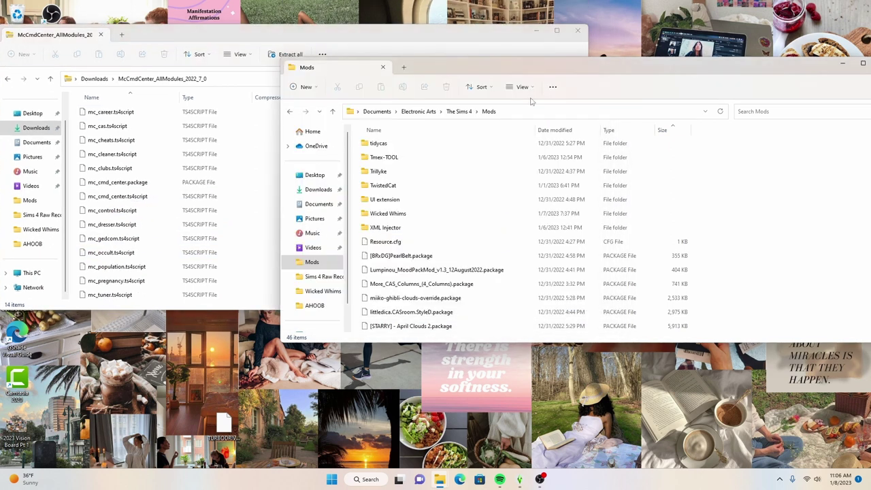
# - Try to copy all the files from the McCmdCenter_AllModules_2022_7_0 archive into the MCC folder inside Mods
pyautogui.click(216, 116)
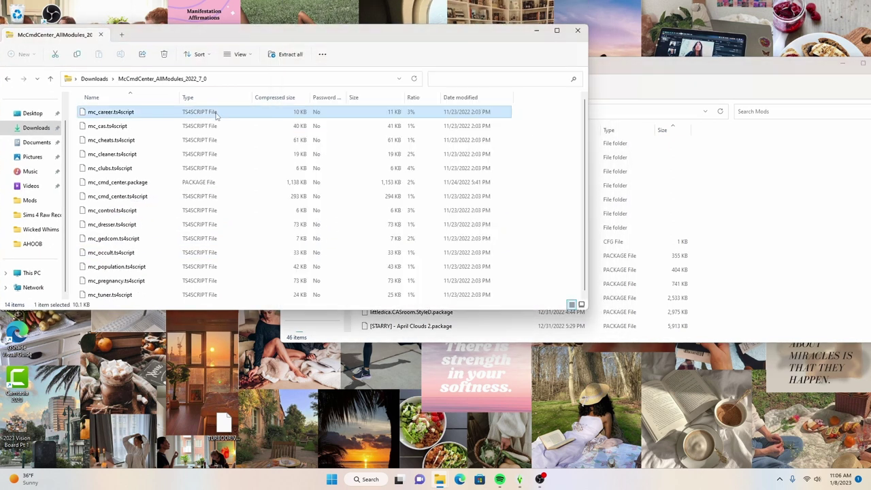
pyautogui.keyDown('shift'); pyautogui.click(276, 293); pyautogui.keyUp('shift')
pyautogui.moveTo(403, 265); pyautogui.dragTo(385, 249)
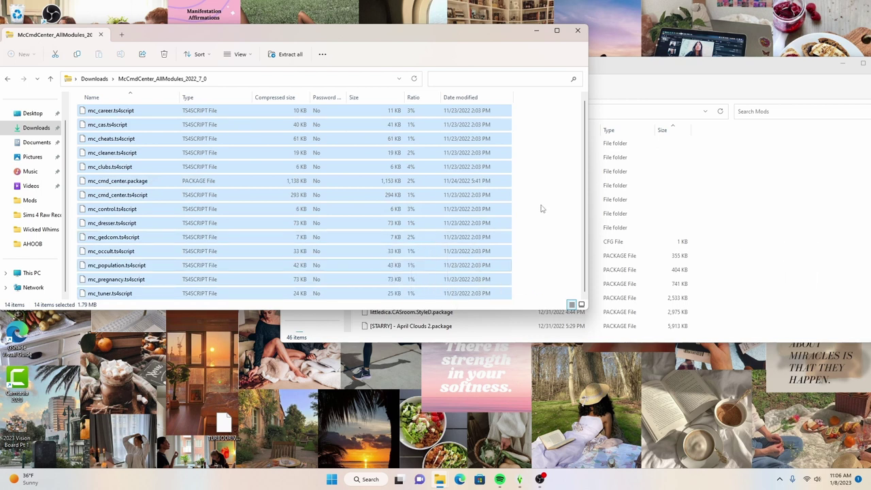
pyautogui.click(727, 70)
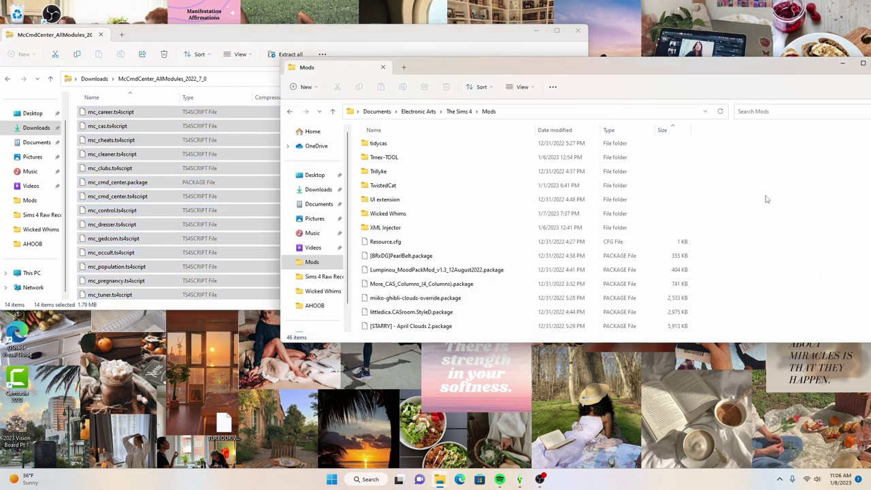
pyautogui.scroll(-3, 425, 225)
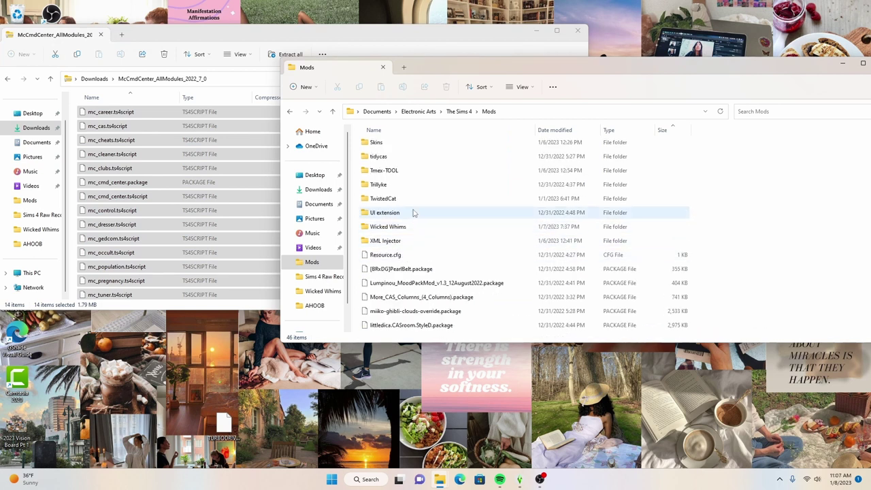
pyautogui.scroll(7, 413, 213)
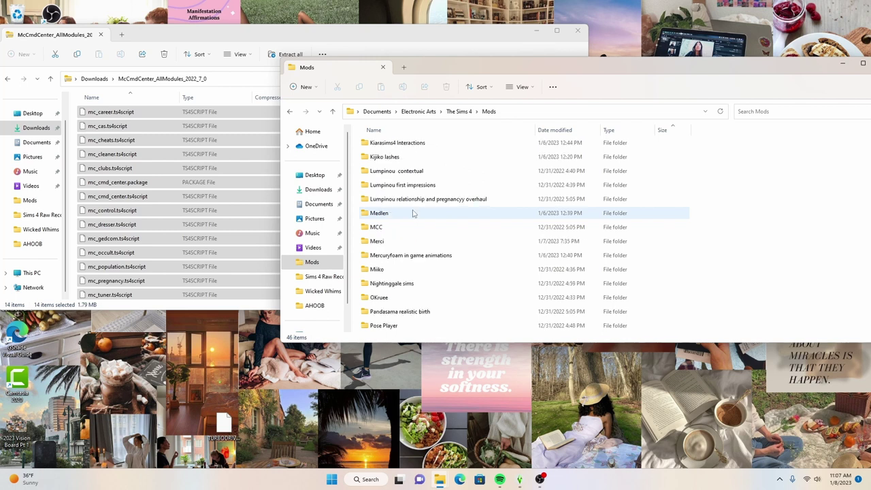
pyautogui.doubleClick(527, 231)
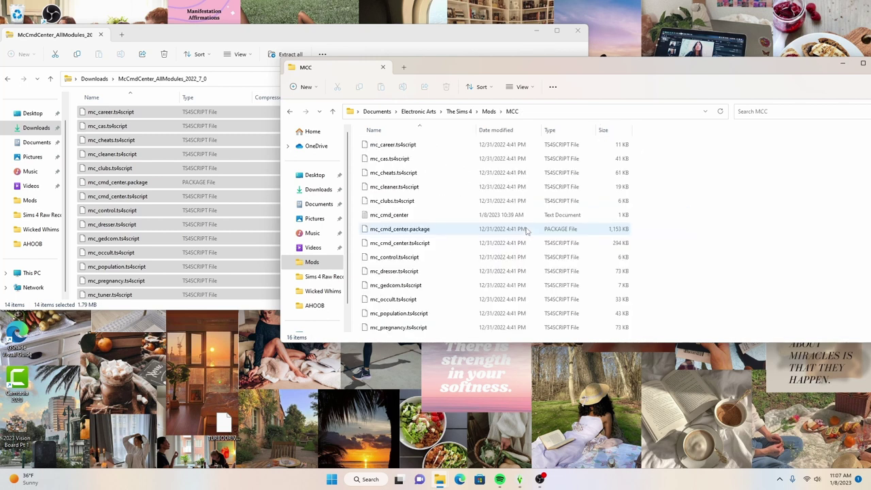
pyautogui.scroll(-1, 525, 230)
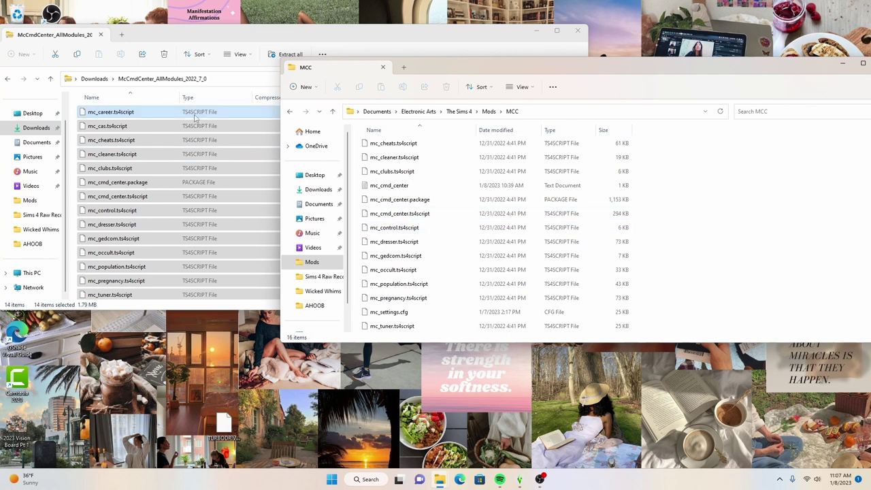
pyautogui.moveTo(194, 116); pyautogui.dragTo(713, 213)
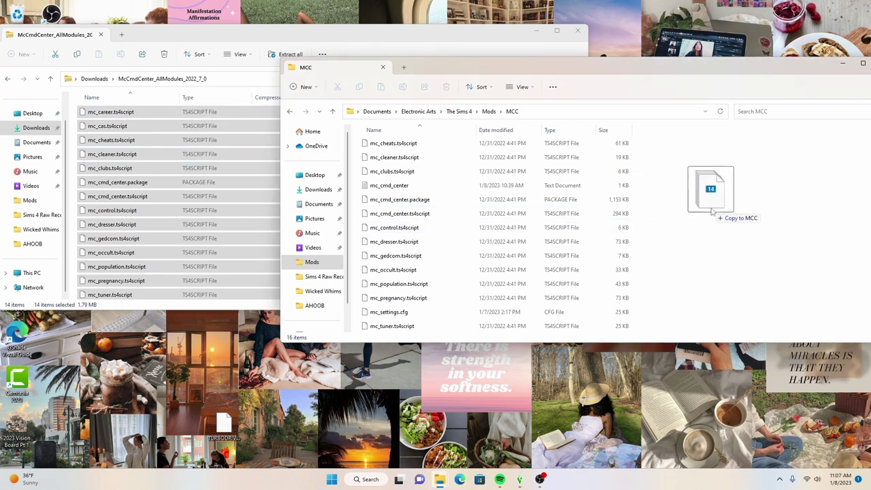
pyautogui.moveTo(713, 213); pyautogui.dragTo(199, 179)
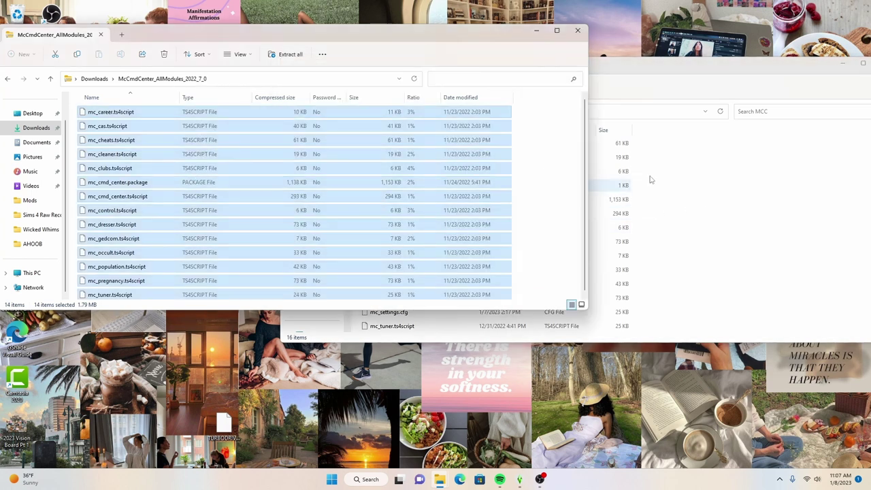
pyautogui.click(636, 66)
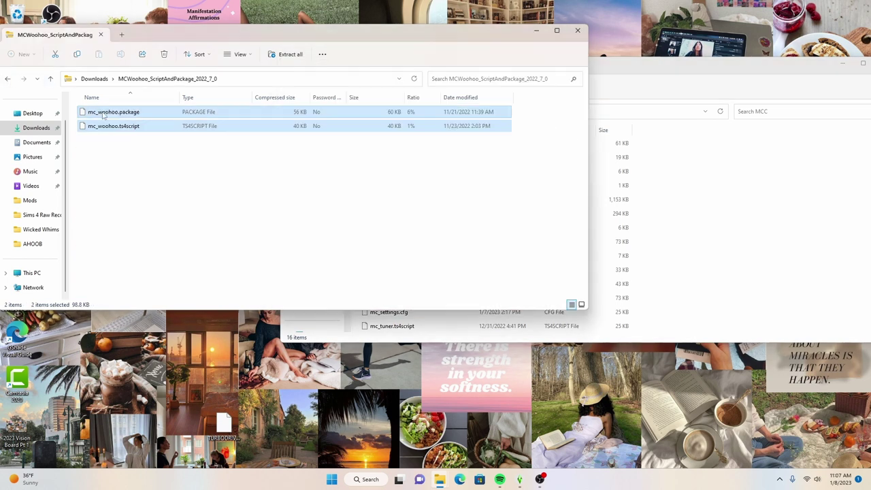
# - Try to copy mc_woohoo.package and mc_woohoo.ts4script into the MCC folder, and return the windows to Downloads and Mods
pyautogui.moveTo(103, 116); pyautogui.dragTo(456, 173)
pyautogui.click(646, 77)
pyautogui.moveTo(195, 116); pyautogui.dragTo(310, 98)
pyautogui.click(8, 78)
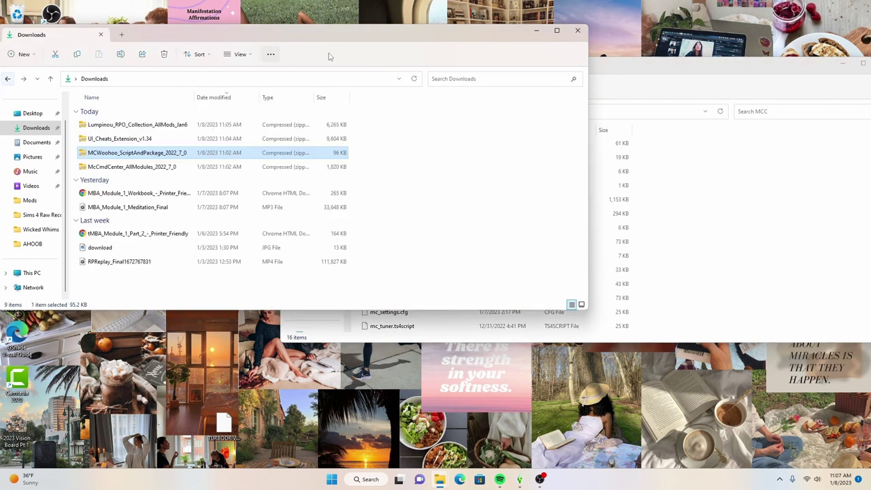
pyautogui.click(650, 76)
pyautogui.click(291, 113)
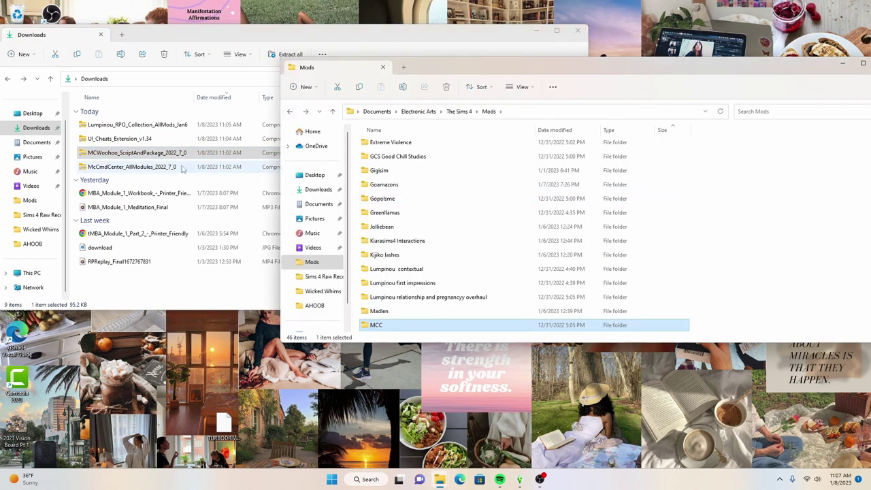
# - Open the UI_Cheats_Extension_v1.34 archive and find the matching UI extension folder in Mods, and return to Downloads
pyautogui.doubleClick(117, 139)
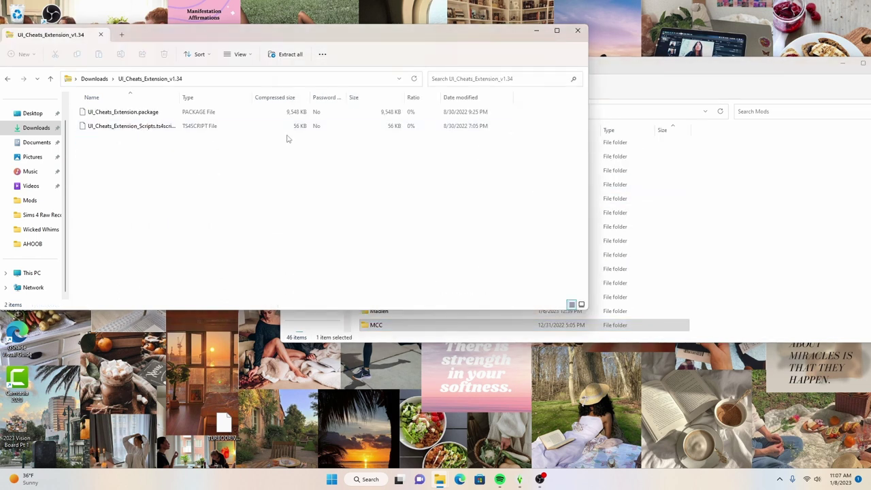
pyautogui.click(698, 66)
pyautogui.click(722, 205)
pyautogui.scroll(-10, 599, 232)
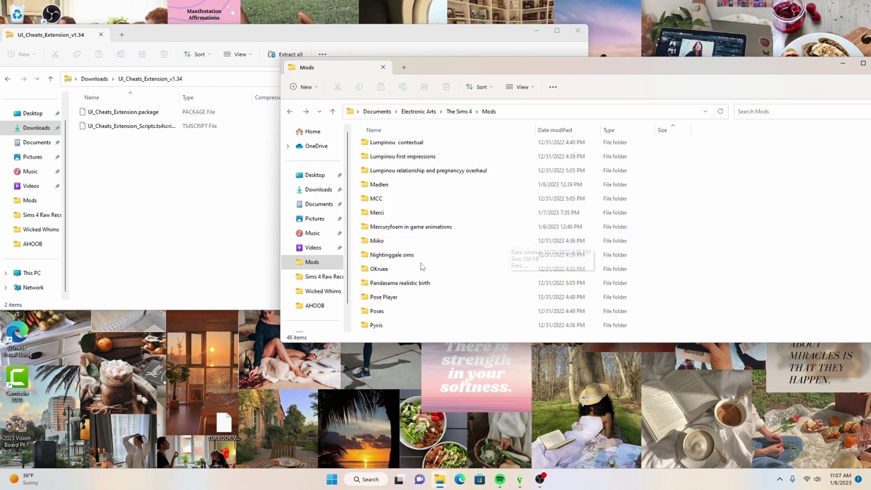
pyautogui.doubleClick(385, 200)
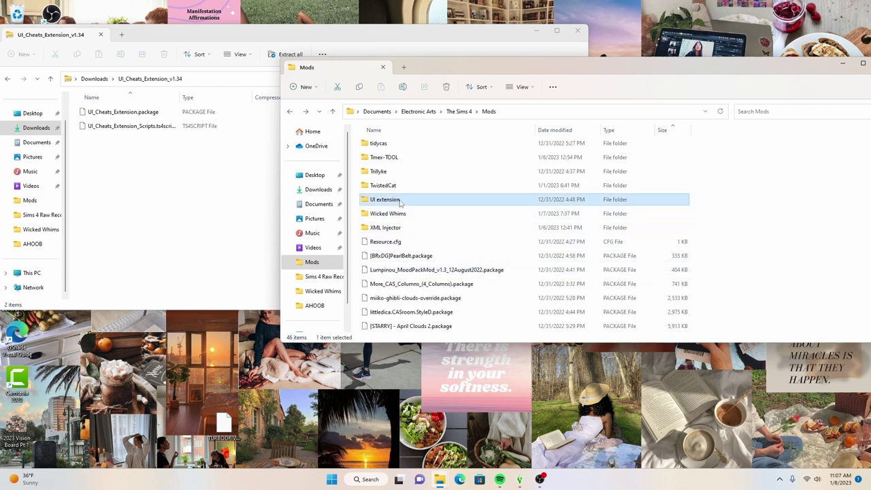
pyautogui.moveTo(168, 164); pyautogui.dragTo(327, 177)
pyautogui.click(7, 79)
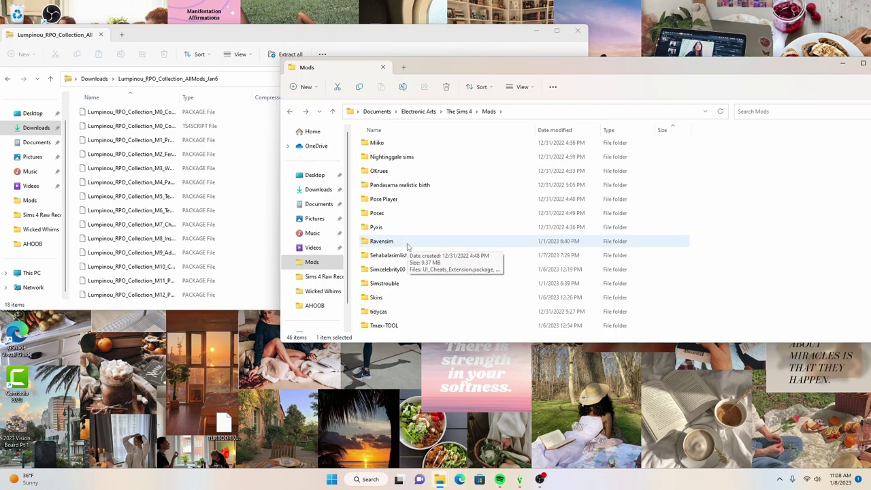
# - Try to copy all the Lumpinou_RPO_Collection_AllMods_Jan6 files into the Lumpinou relationship and pregnancyy overhaul folder inside Mods
pyautogui.scroll(3, 418, 239)
pyautogui.scroll(1, 418, 238)
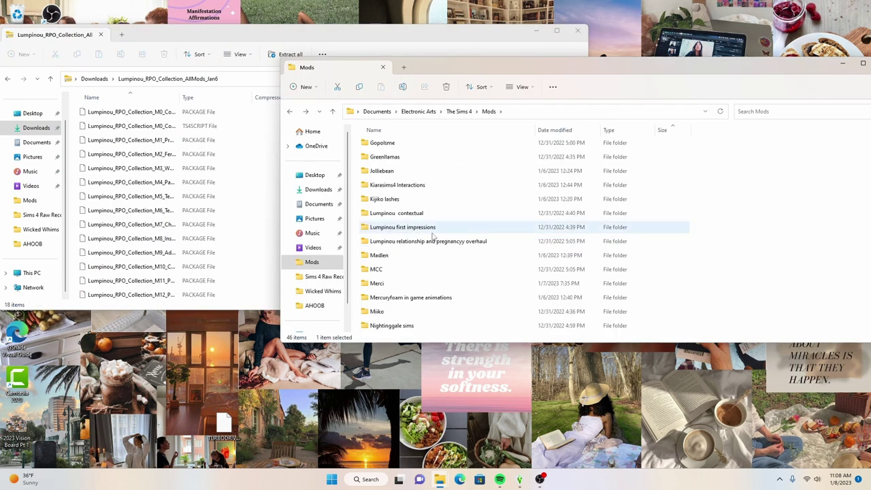
pyautogui.doubleClick(439, 241)
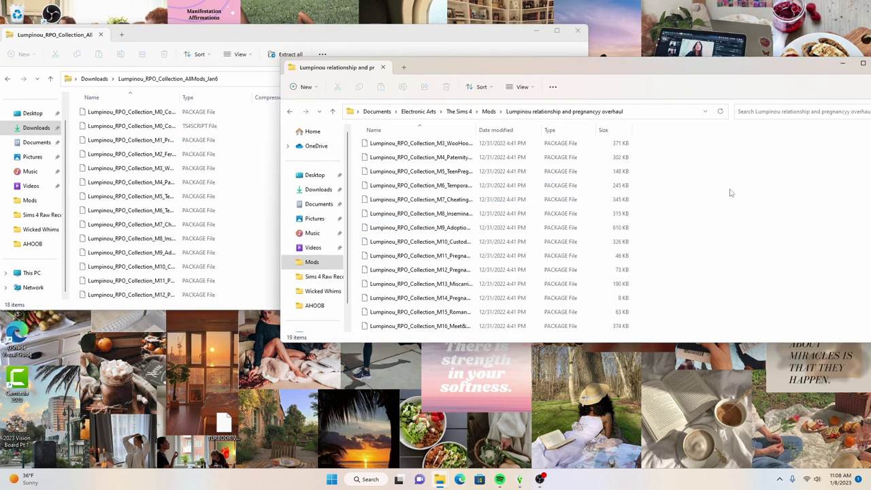
pyautogui.click(235, 115)
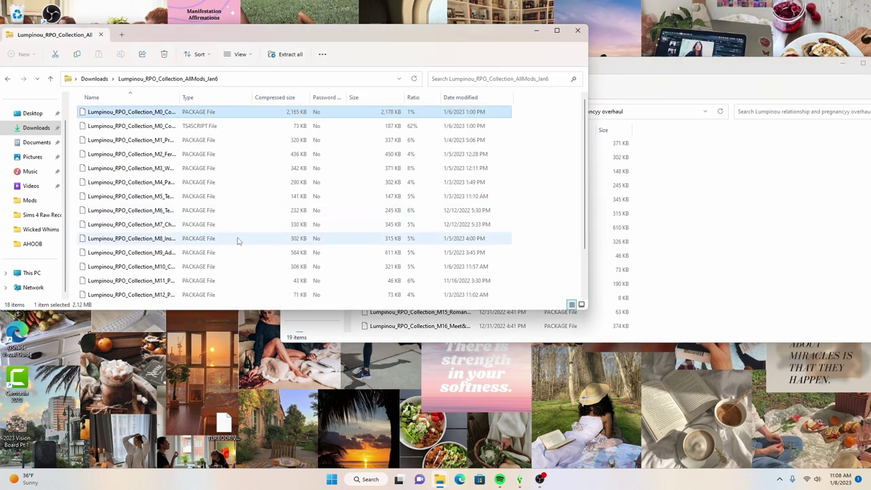
pyautogui.scroll(-2, 239, 239)
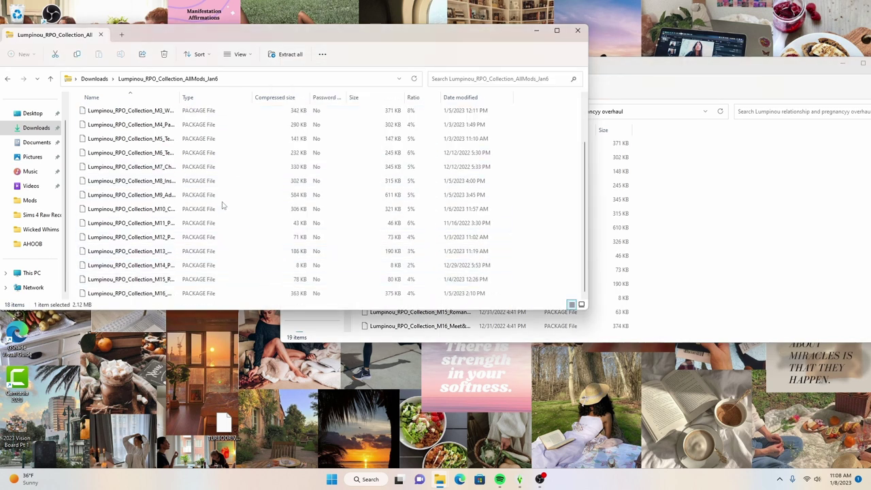
pyautogui.keyDown('shift'); pyautogui.click(216, 294); pyautogui.keyUp('shift')
pyautogui.scroll(2, 306, 177)
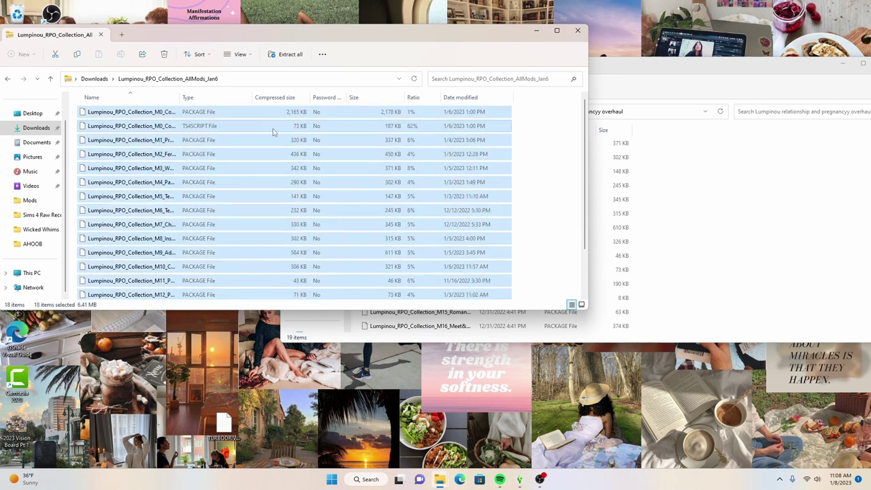
pyautogui.moveTo(273, 131); pyautogui.dragTo(371, 133)
pyautogui.click(696, 71)
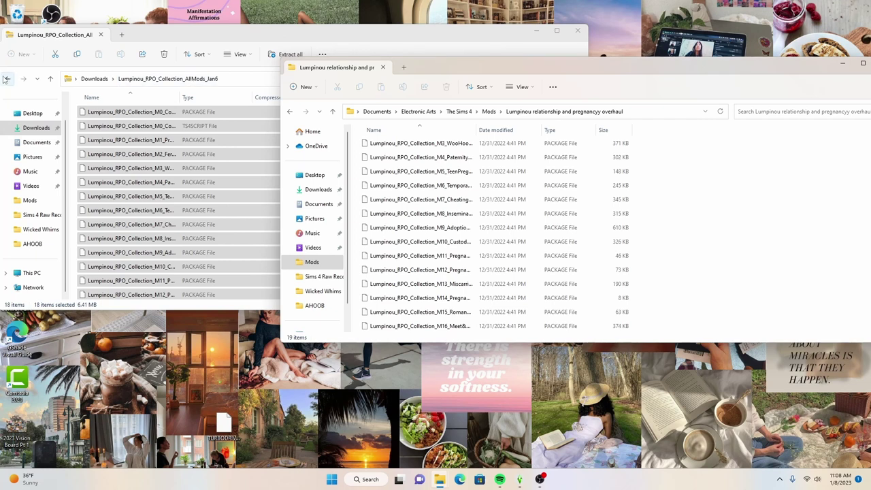
# - Close the Downloads window, maximize the remaining File Explorer window and go back to the Mods folder
pyautogui.click(8, 79)
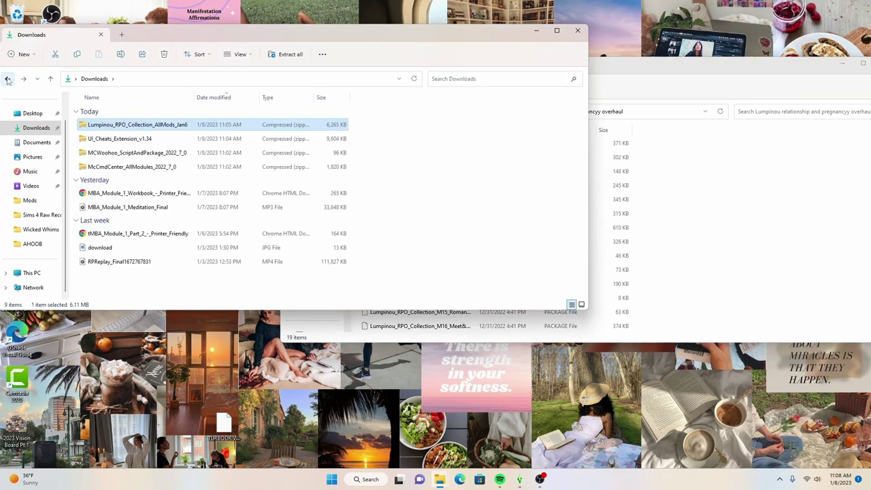
pyautogui.click(580, 34)
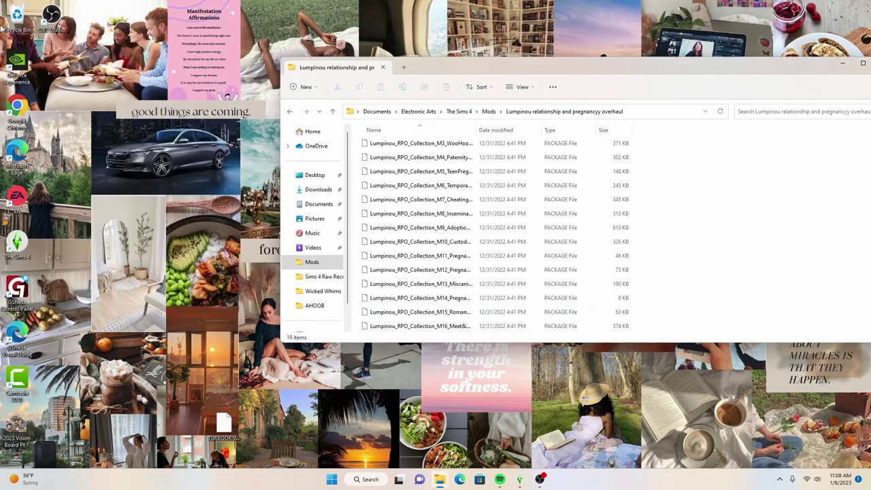
pyautogui.moveTo(740, 61); pyautogui.dragTo(610, 59)
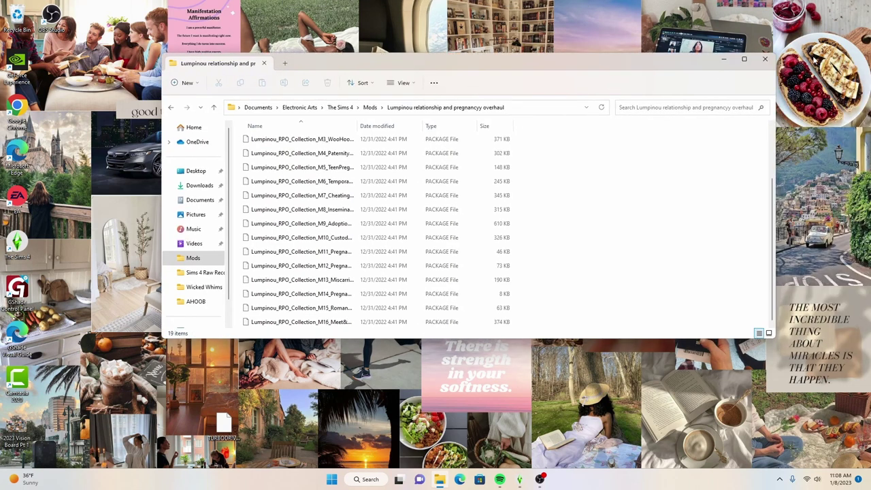
pyautogui.click(744, 59)
pyautogui.click(10, 52)
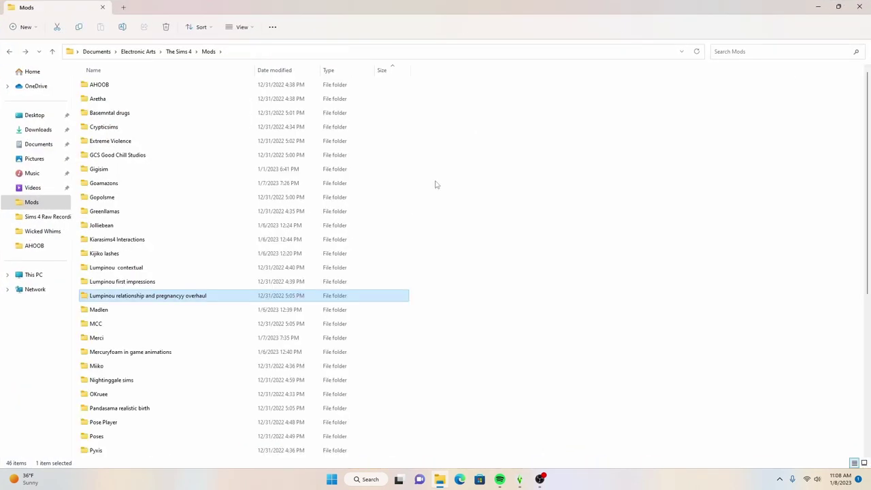
# - Look over the subfolders of Mods, and open the AHOOB folder to examine its package files
pyautogui.scroll(-6, 434, 182)
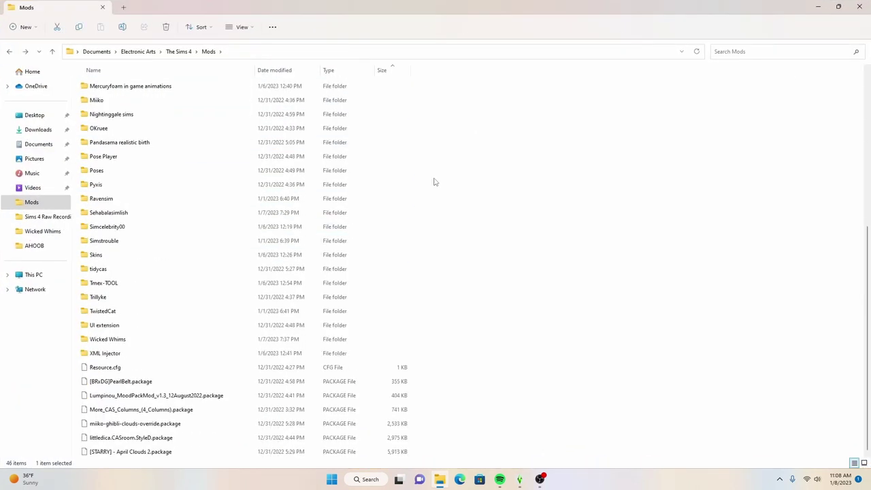
pyautogui.scroll(6, 434, 182)
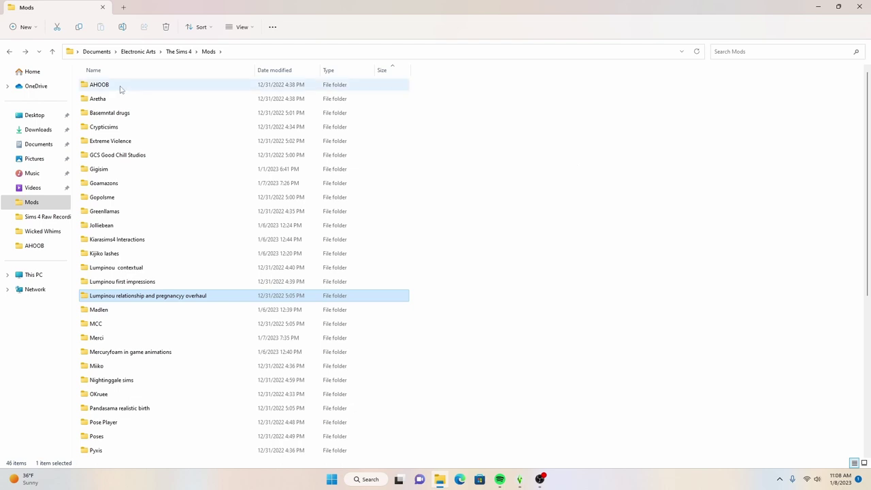
pyautogui.click(467, 141)
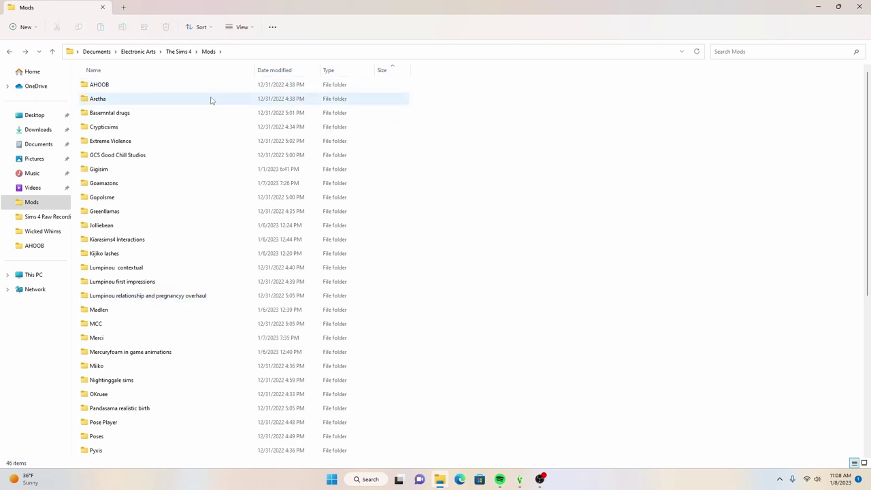
pyautogui.moveTo(120, 89)
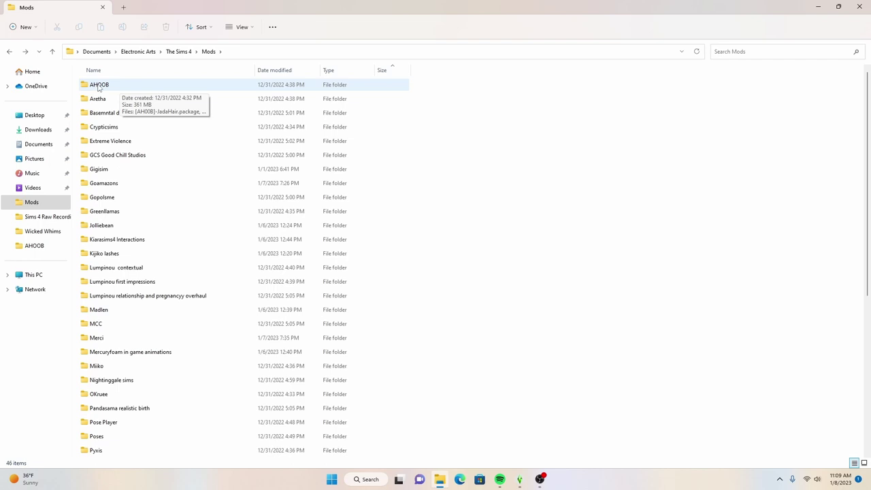
pyautogui.doubleClick(99, 87)
pyautogui.scroll(-6, 428, 181)
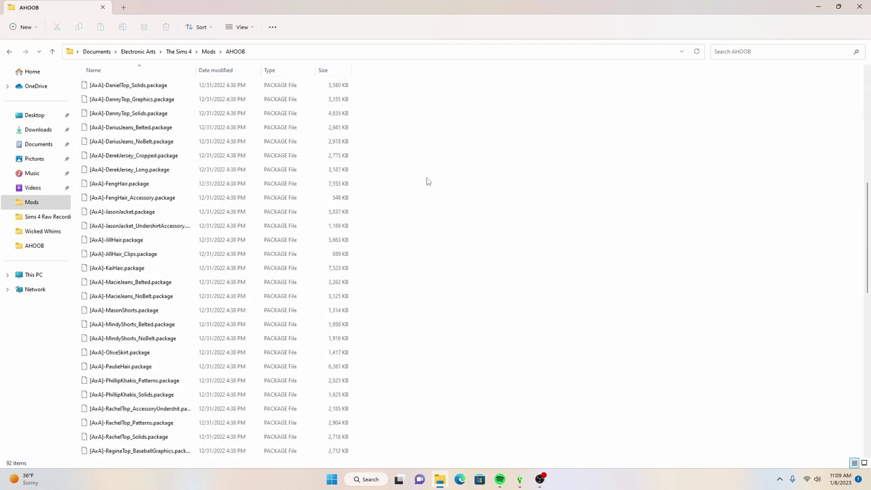
pyautogui.scroll(-15, 428, 181)
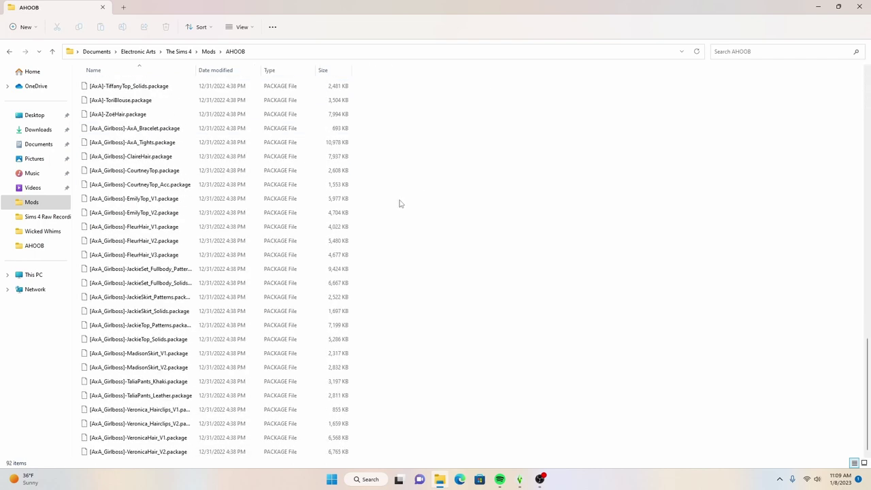
# - Create two subfolders named Hairs and Clothes inside the AHOOB folder
pyautogui.rightClick(400, 204)
pyautogui.moveTo(487, 272)
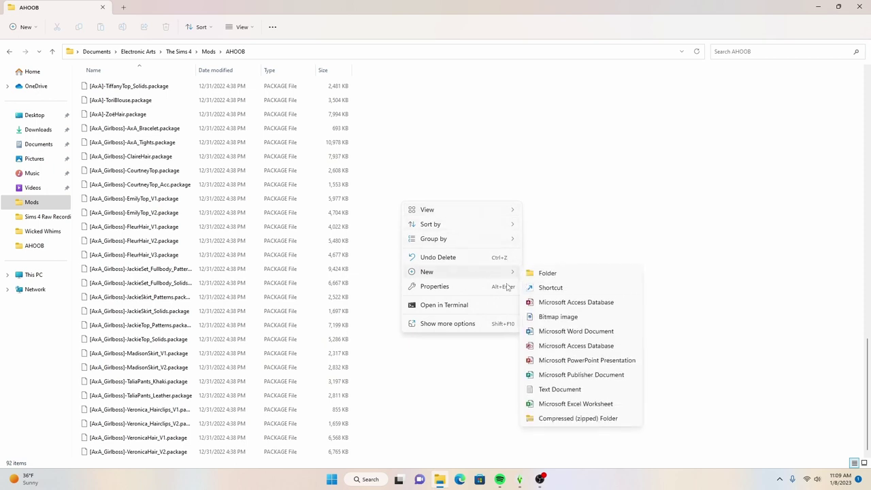
pyautogui.click(567, 276)
pyautogui.write('Hairs')
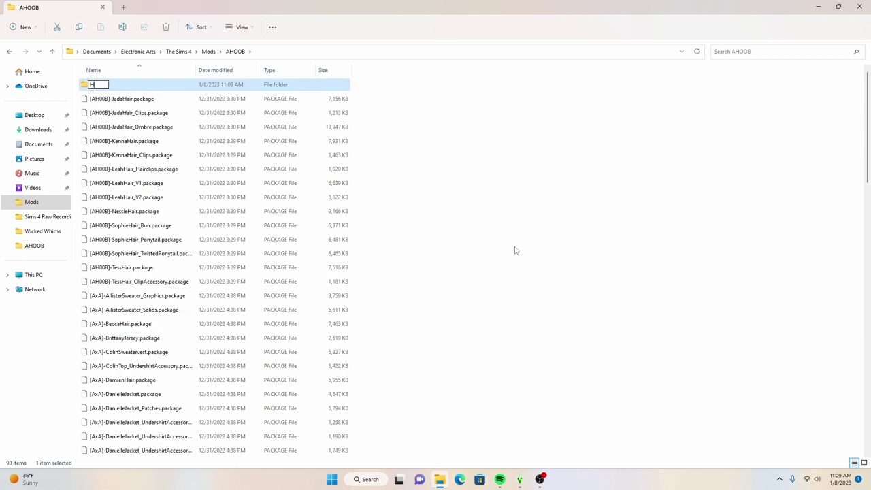
pyautogui.press('Return')
pyautogui.hotkey('ctrl', 'shift', 'n')
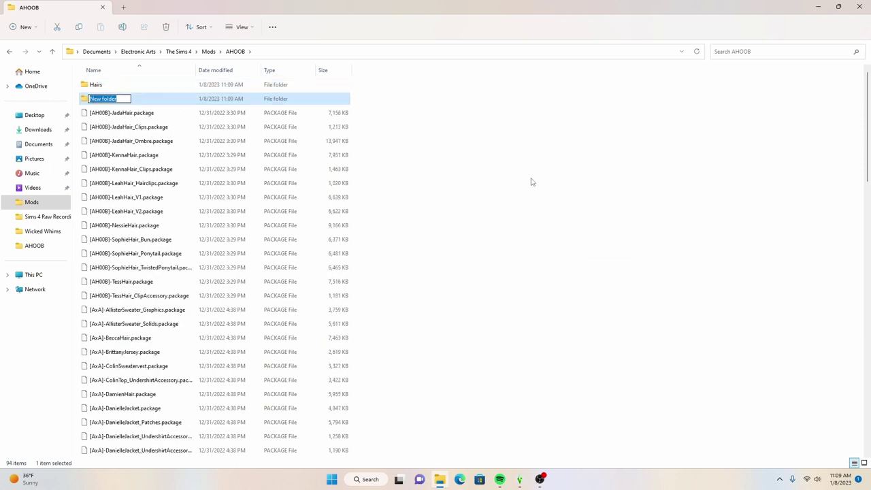
pyautogui.write('Clothes')
pyautogui.press('Return')
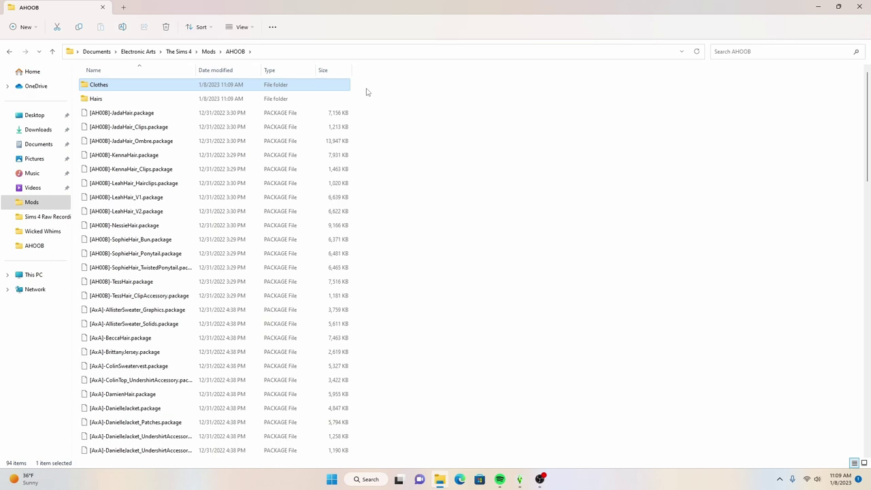
# - Delete the Clothes and Hairs subfolders from AHOOB and go back to the Mods folder
pyautogui.moveTo(367, 93); pyautogui.dragTo(290, 98)
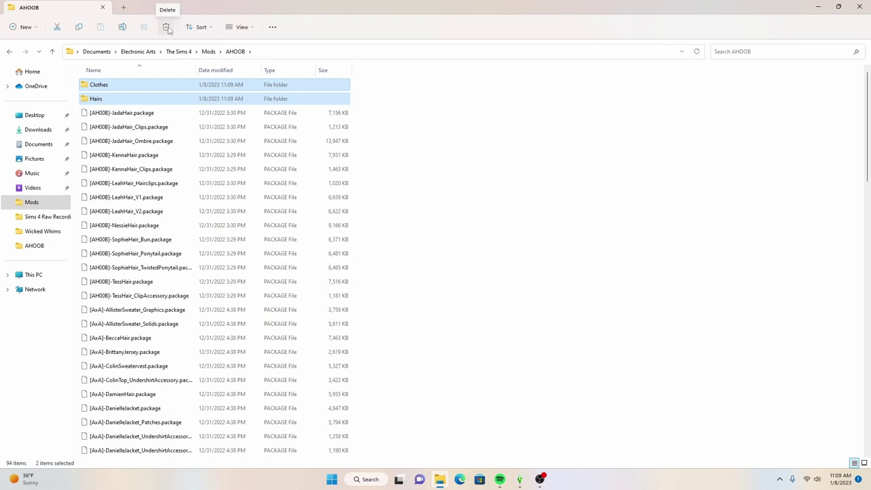
pyautogui.click(167, 29)
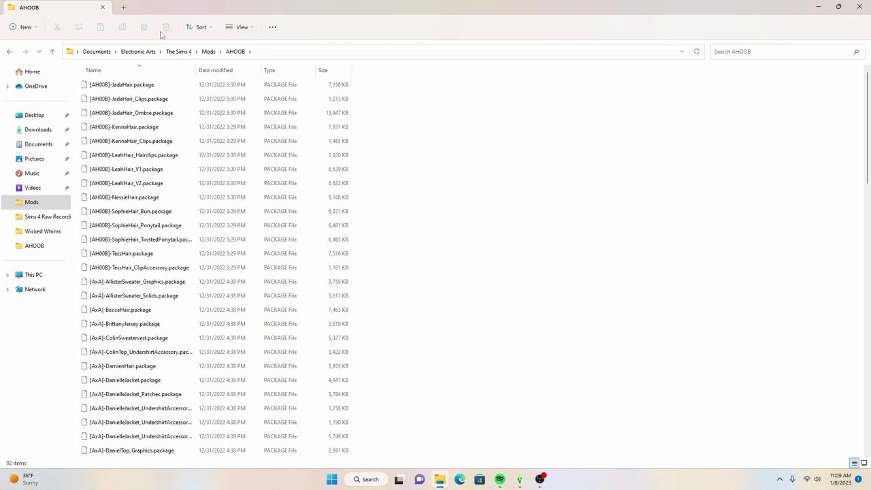
pyautogui.click(8, 52)
pyautogui.scroll(-4, 415, 158)
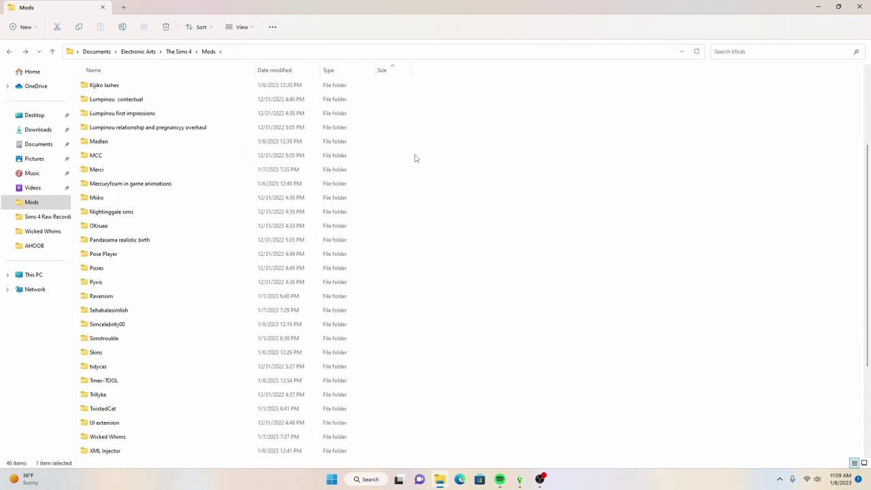
pyautogui.scroll(4, 415, 158)
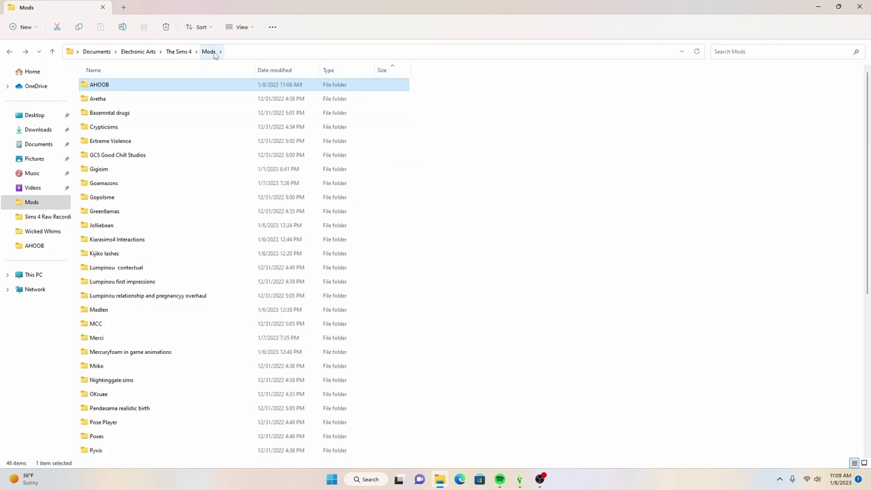
# - Open the Aretha folder, look through its package files and return to Mods
pyautogui.click(117, 101)
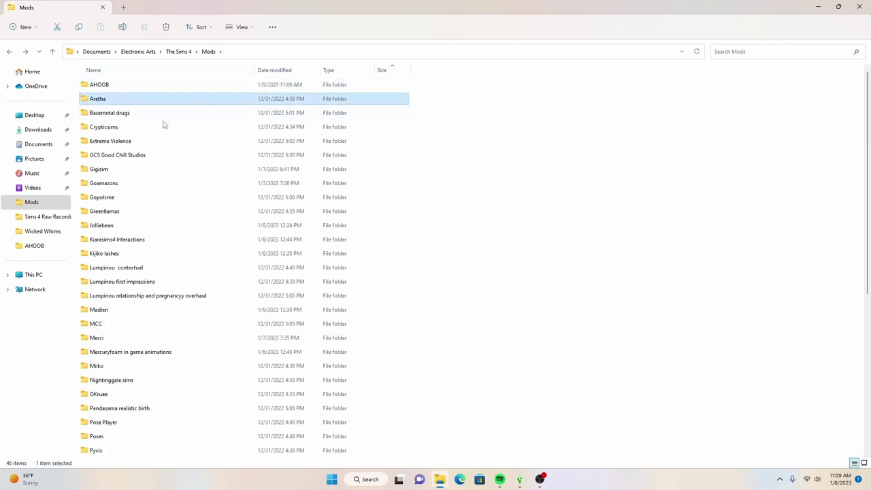
pyautogui.scroll(-4, 164, 130)
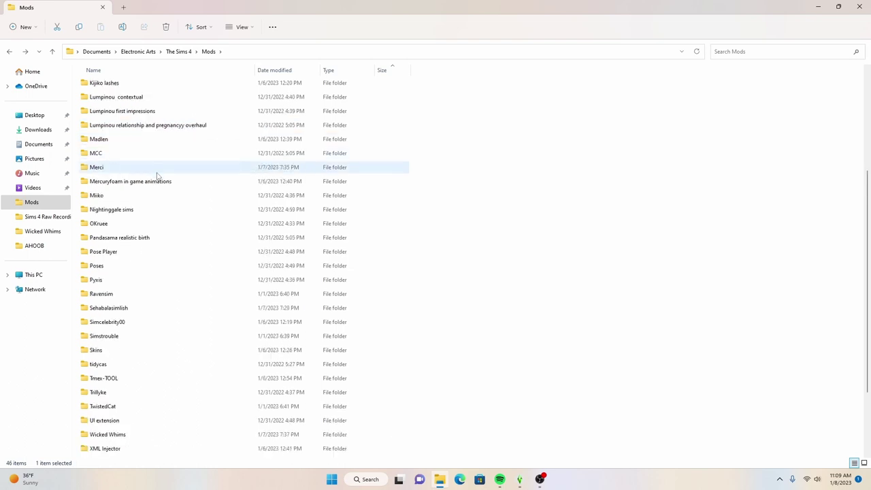
pyautogui.scroll(4, 156, 176)
pyautogui.doubleClick(113, 99)
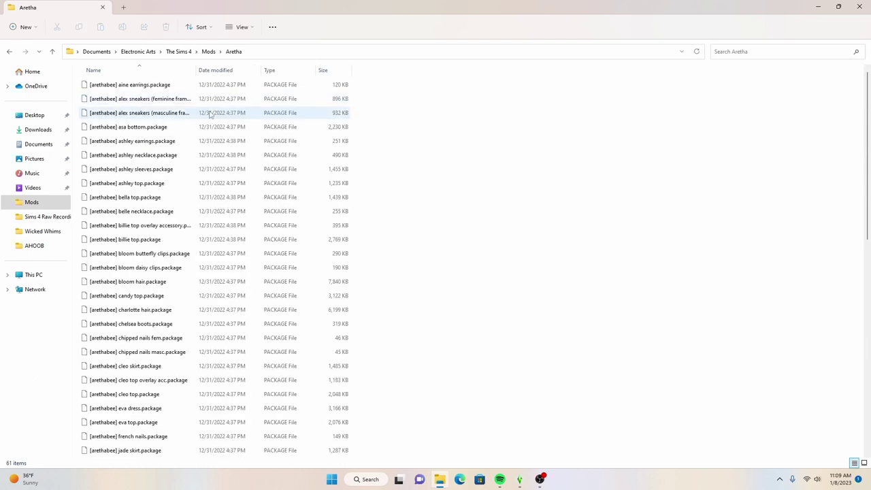
pyautogui.scroll(-10, 394, 157)
pyautogui.scroll(10, 409, 152)
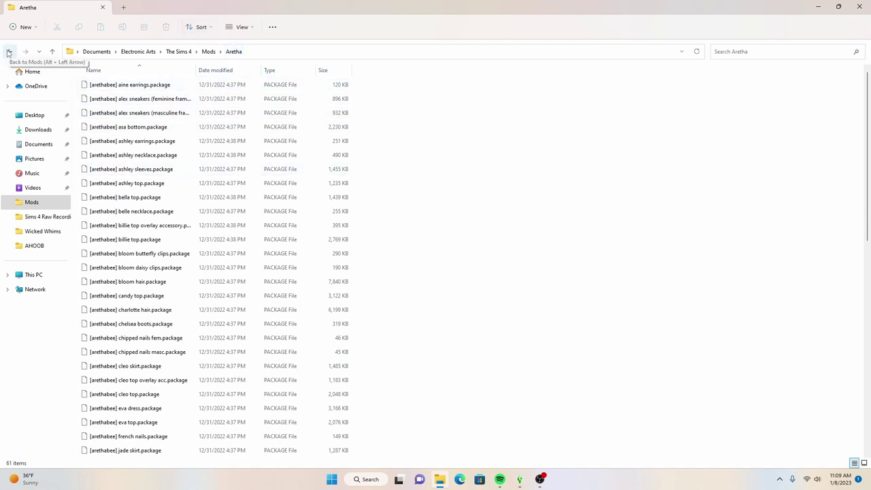
pyautogui.click(9, 52)
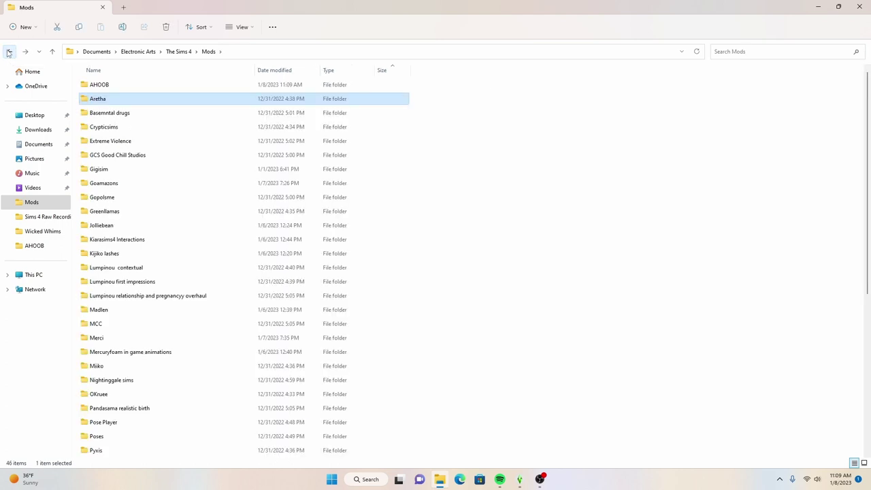
# - Examine the whole Mods folder, including the MCC subfolder's details and the loose package files below the subfolders
pyautogui.scroll(-6, 517, 225)
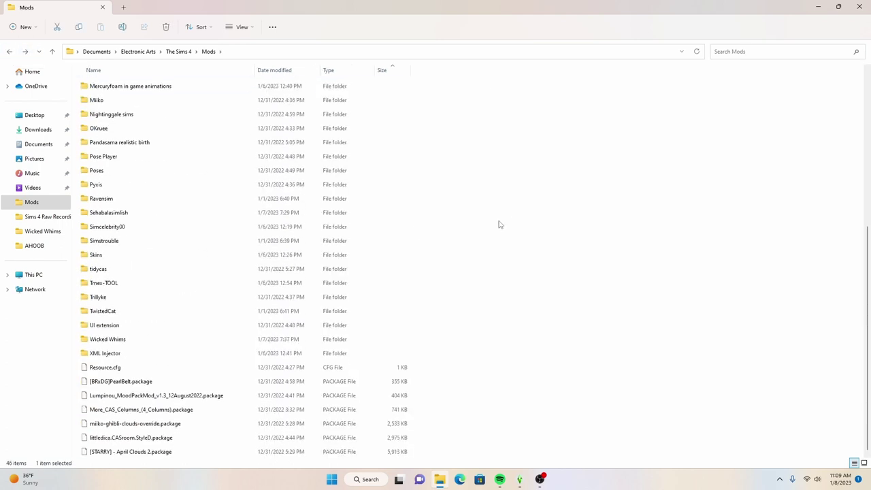
pyautogui.scroll(6, 497, 224)
pyautogui.click(486, 178)
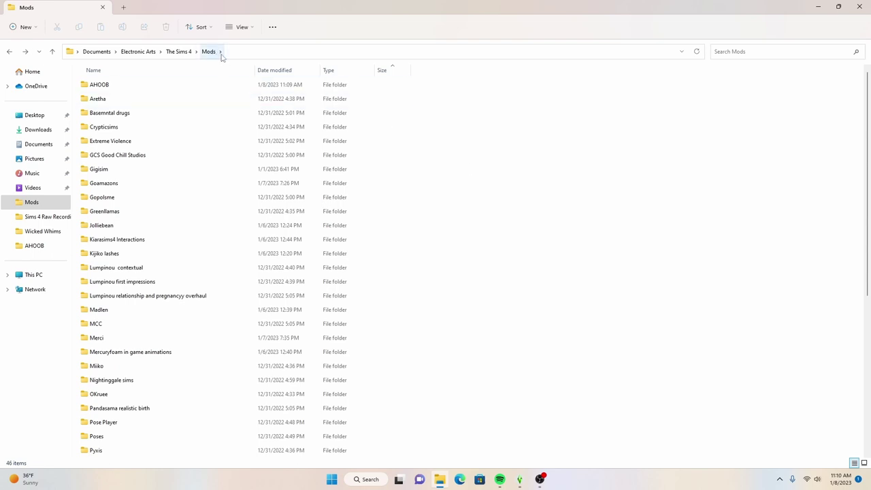
pyautogui.moveTo(123, 90)
pyautogui.scroll(-3, 126, 310)
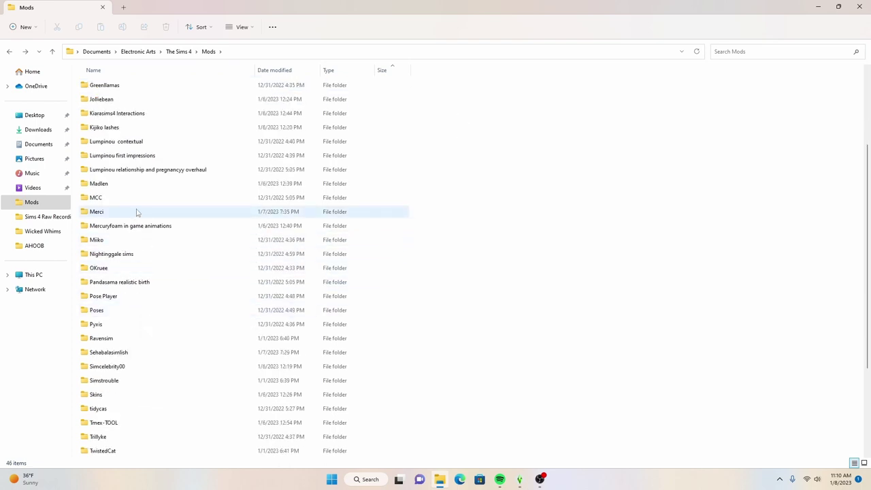
pyautogui.moveTo(143, 203)
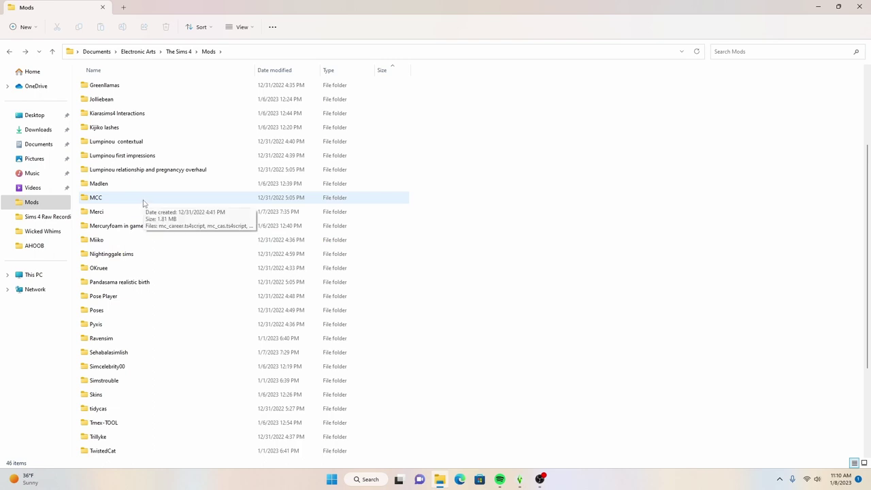
pyautogui.scroll(-3, 475, 195)
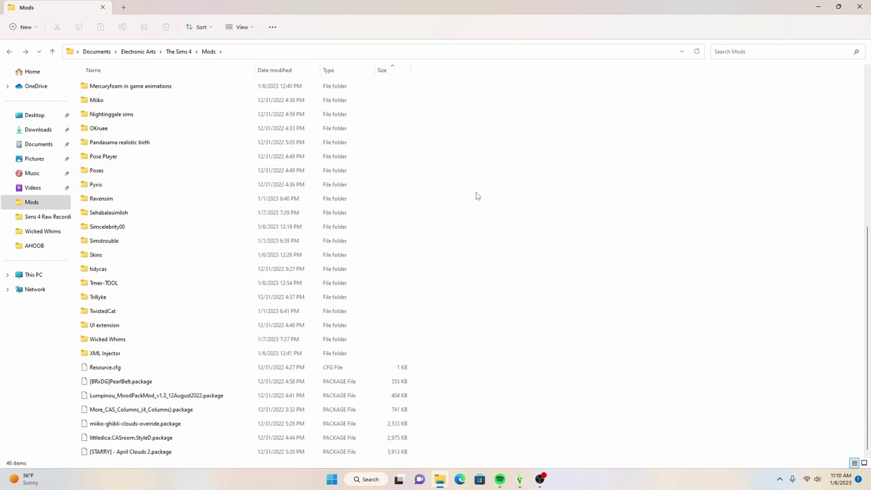
pyautogui.scroll(2, 474, 196)
pyautogui.scroll(-2, 474, 196)
pyautogui.scroll(5, 449, 186)
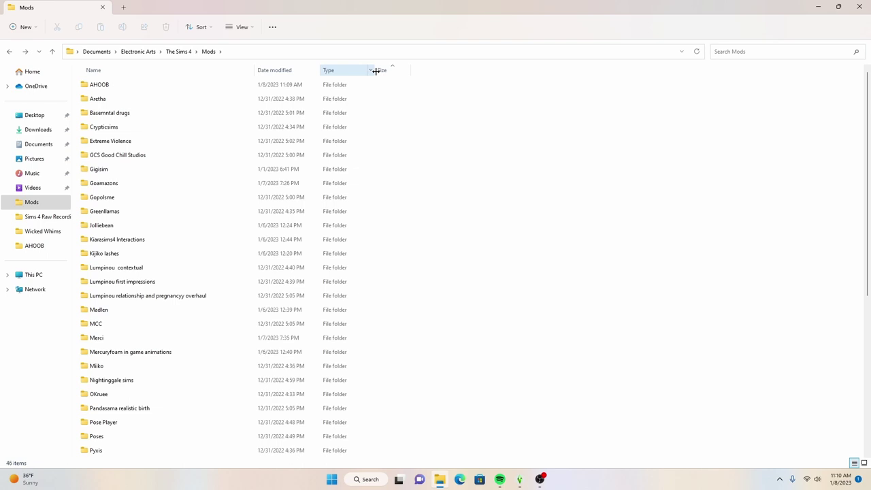
# - Widen the Name column of the Mods listing and look through the subfolders
pyautogui.moveTo(256, 70); pyautogui.dragTo(356, 71)
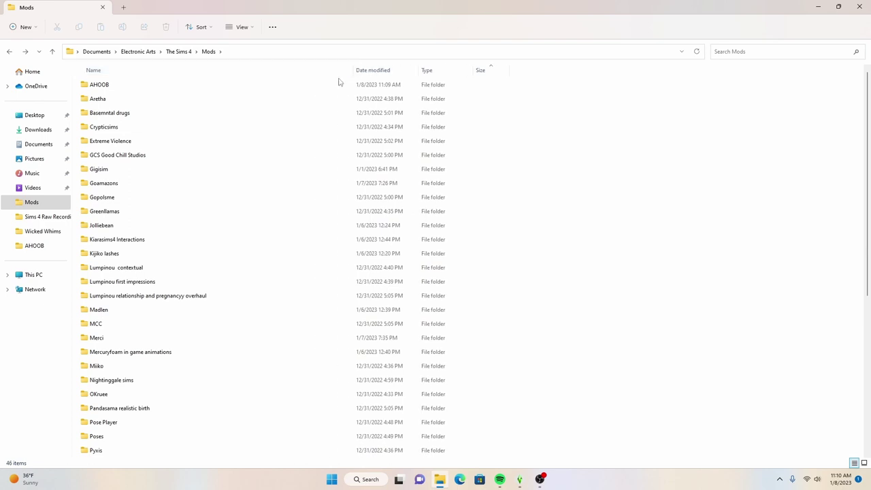
pyautogui.scroll(-3, 177, 166)
pyautogui.scroll(3, 214, 192)
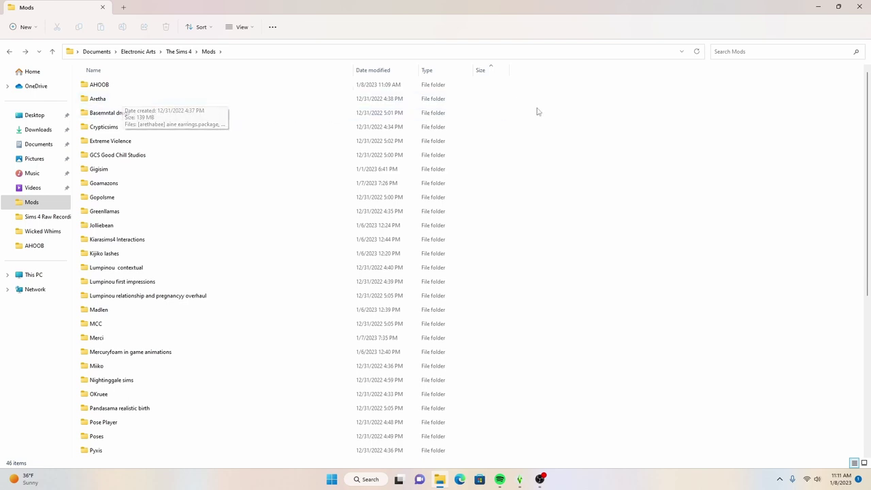
pyautogui.scroll(-2, 529, 133)
pyautogui.scroll(2, 514, 157)
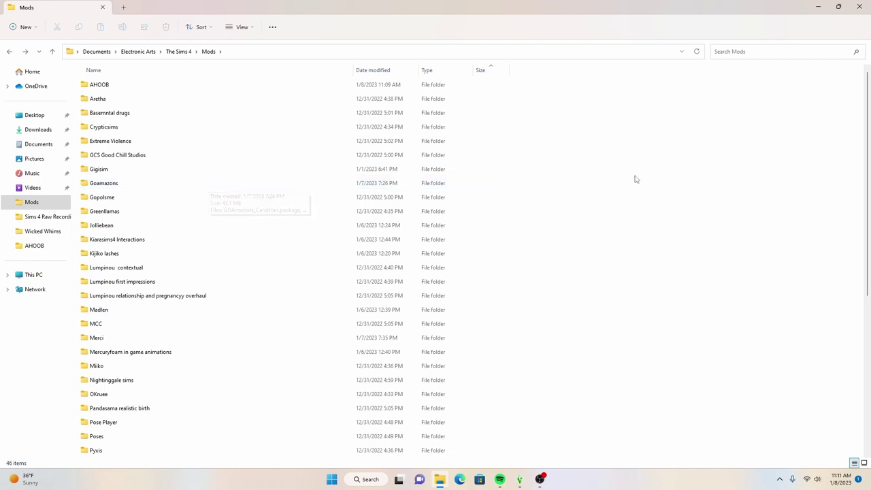
pyautogui.scroll(-1, 633, 179)
pyautogui.scroll(-1, 634, 179)
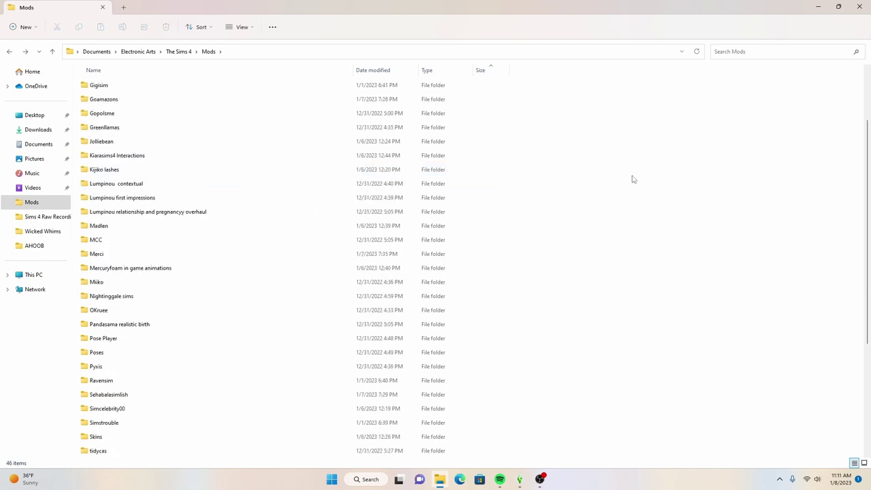
pyautogui.scroll(-2, 633, 179)
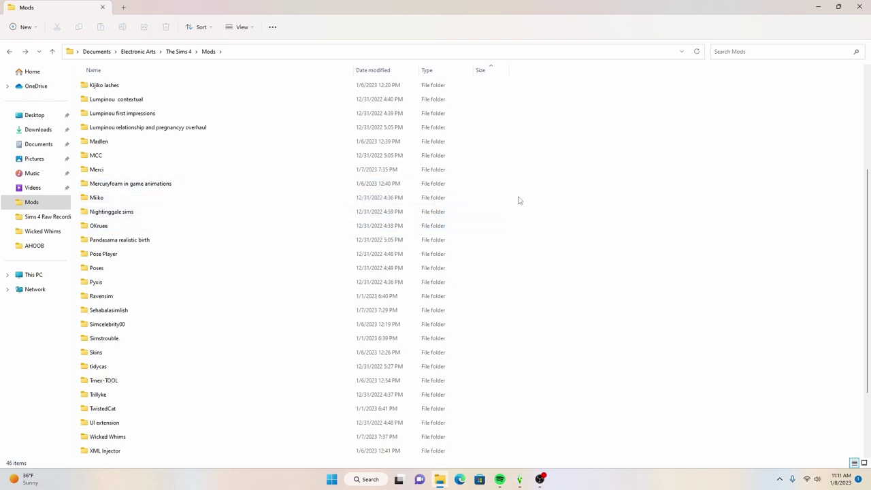
# - Restore the maximized File Explorer window to its smaller size, and go up to The Sims 4 folder to locate the Mods folder
pyautogui.click(839, 7)
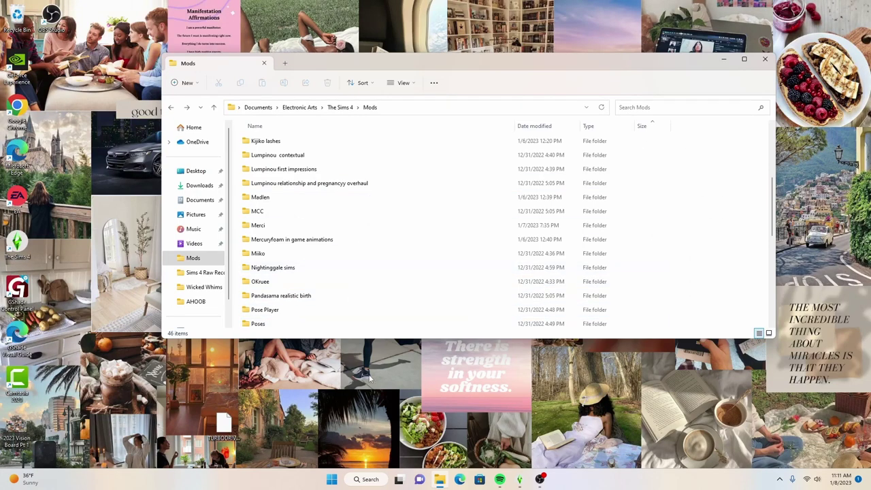
pyautogui.click(214, 109)
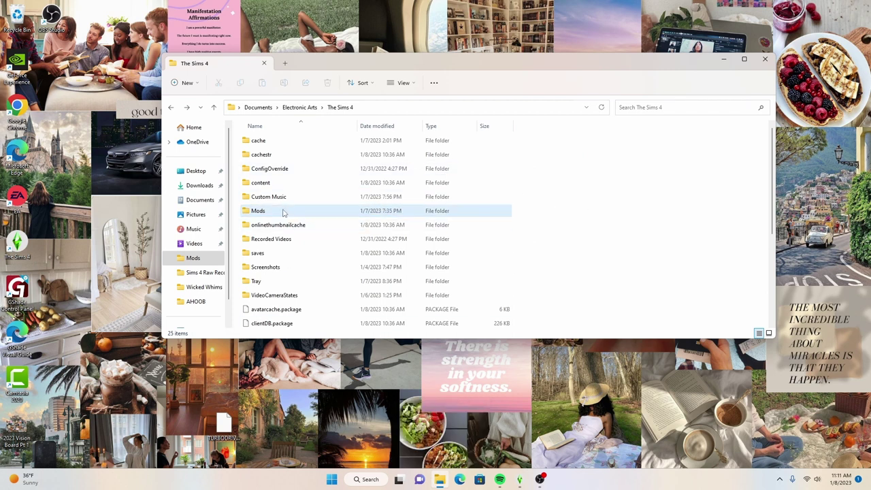
pyautogui.moveTo(284, 210)
pyautogui.mouseDown()
pyautogui.moveTo(102, 229)
pyautogui.moveTo(253, 212)
pyautogui.moveTo(235, 205)
pyautogui.moveTo(116, 208)
pyautogui.moveTo(271, 215)
pyautogui.mouseUp()
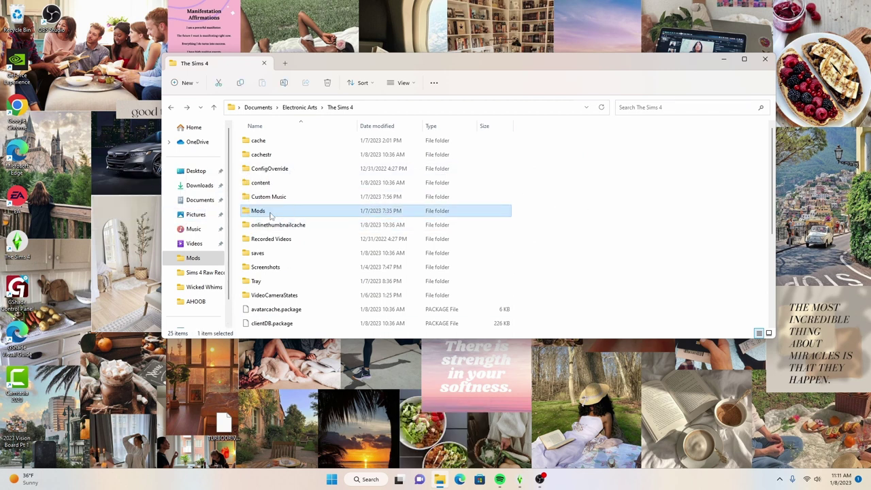
pyautogui.click(540, 216)
pyautogui.scroll(-3, 541, 226)
pyautogui.scroll(3, 545, 232)
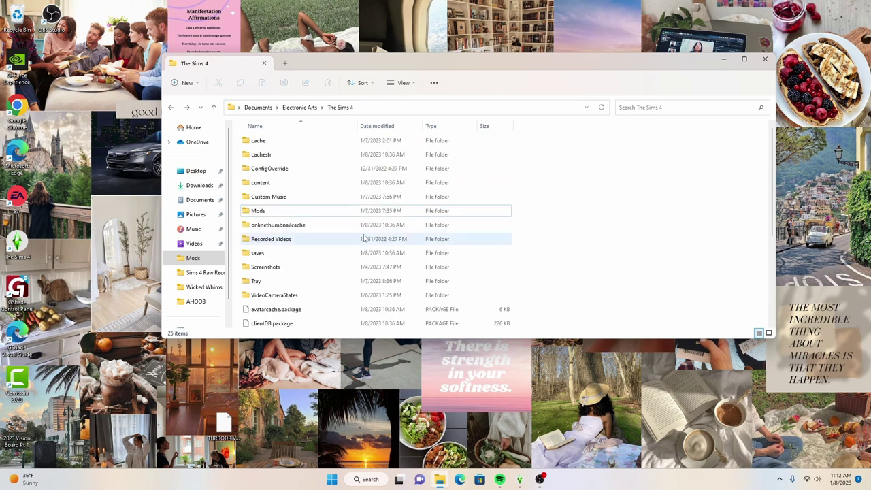
pyautogui.click(269, 212)
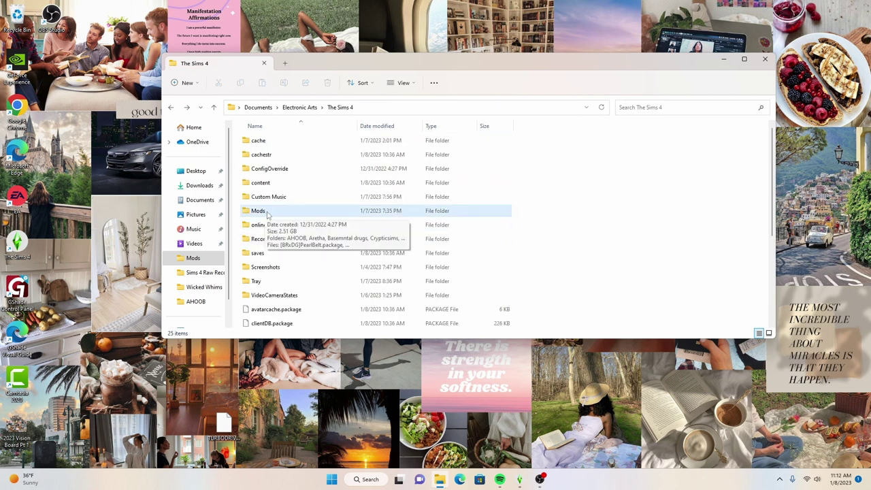
pyautogui.click(236, 219)
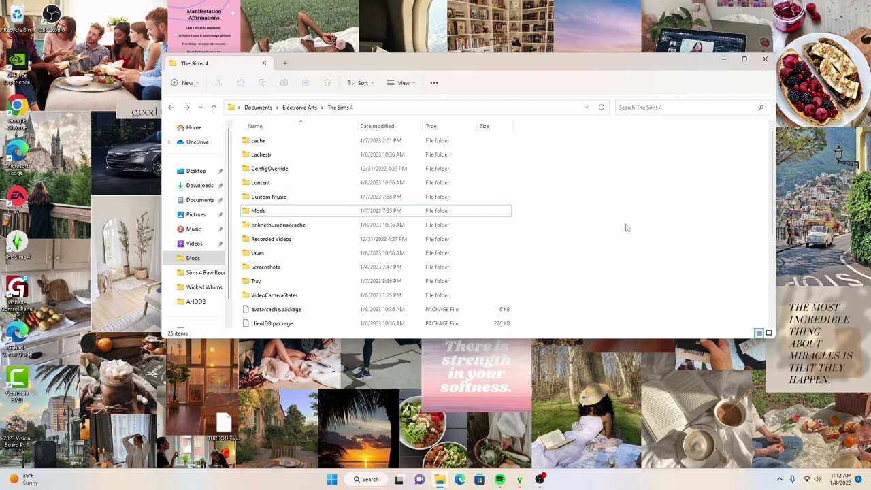
pyautogui.click(375, 214)
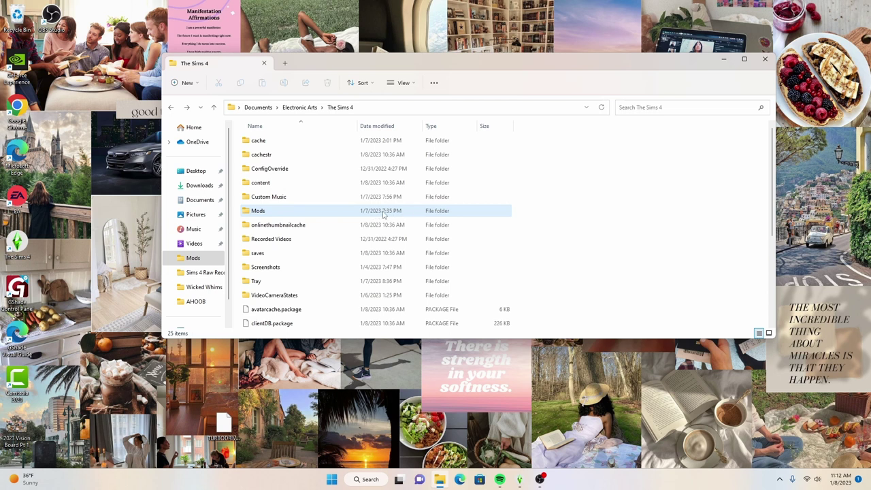
pyautogui.moveTo(295, 213)
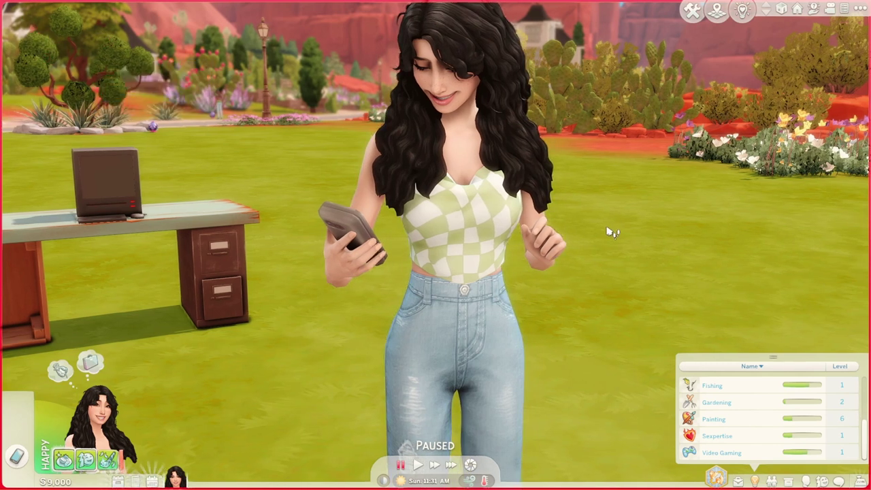
# - Switch to The Sims 4, view the Sim from farther back, and look through her relationships and other information panels
pyautogui.press('a')
pyautogui.scroll(-2, 602, 301)
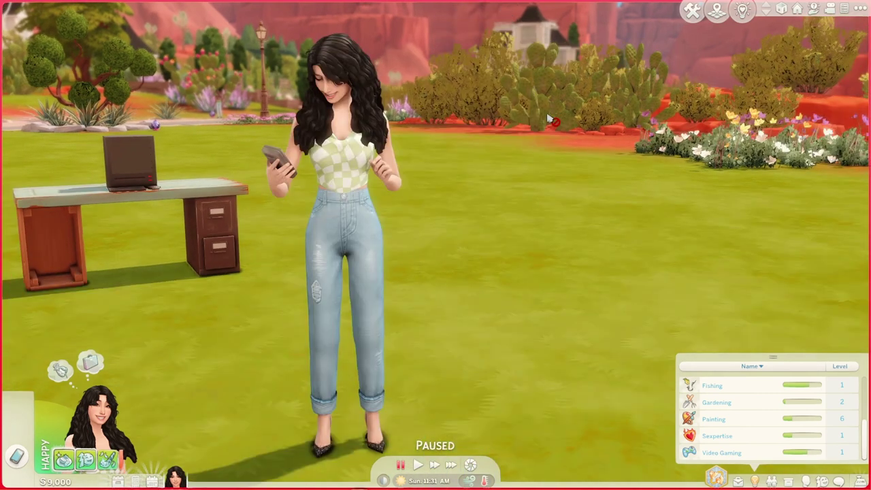
pyautogui.scroll(1, 266, 286)
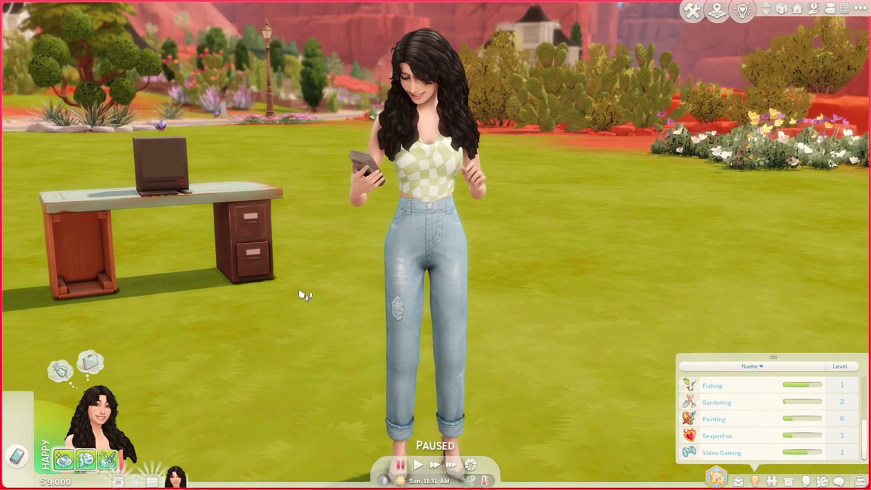
pyautogui.scroll(1, 325, 293)
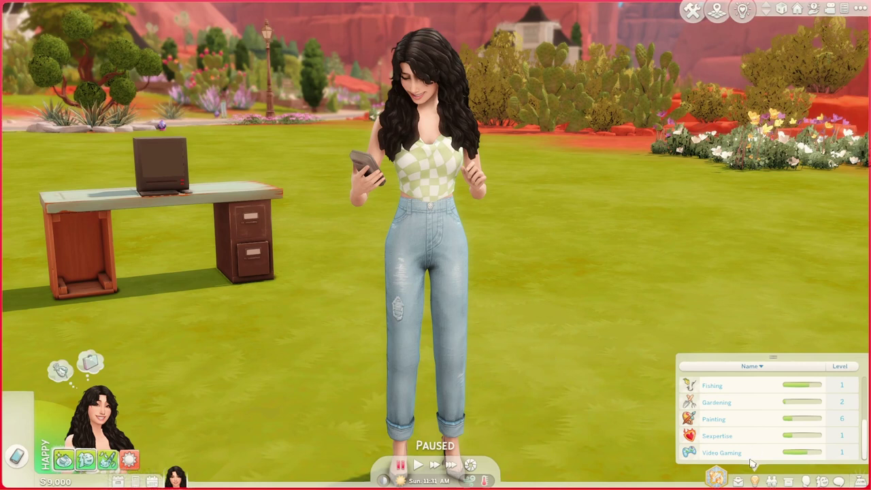
pyautogui.click(772, 482)
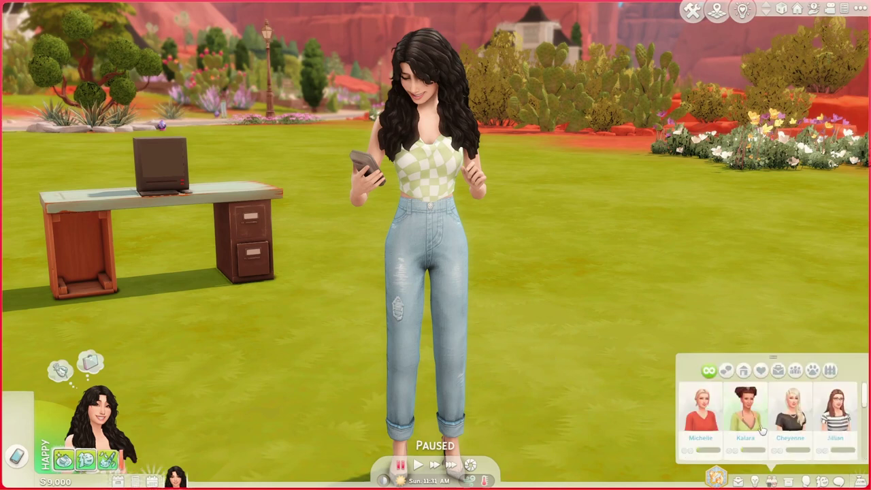
pyautogui.click(806, 482)
pyautogui.click(739, 482)
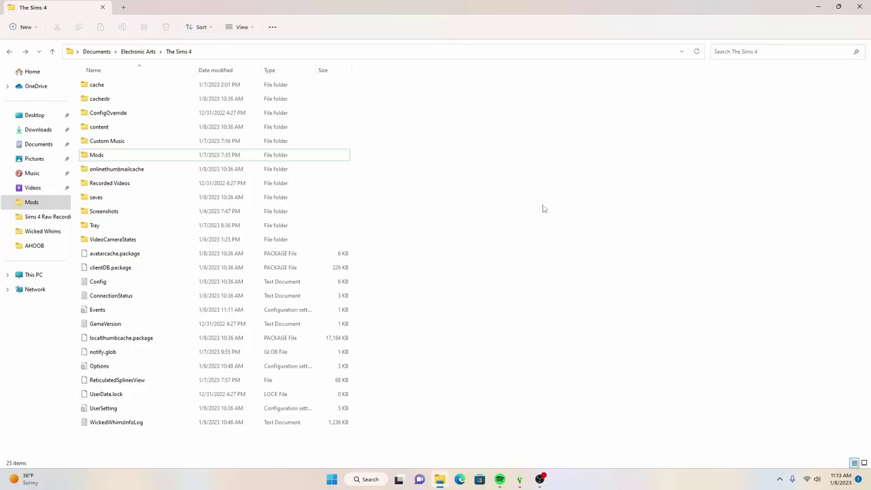
# - Switch to File Explorer, open the Mods folder inside The Sims 4, and look over its subfolders and loose package files
pyautogui.doubleClick(194, 157)
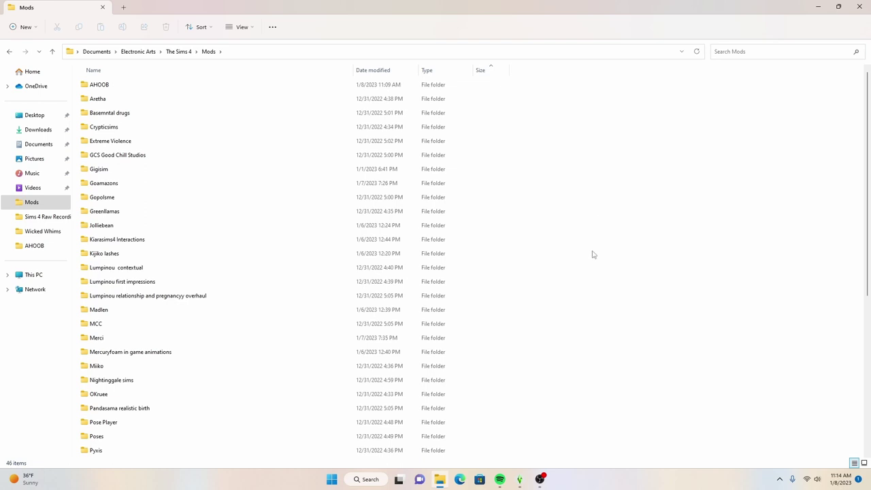
pyautogui.scroll(-5, 585, 293)
pyautogui.scroll(-2, 585, 295)
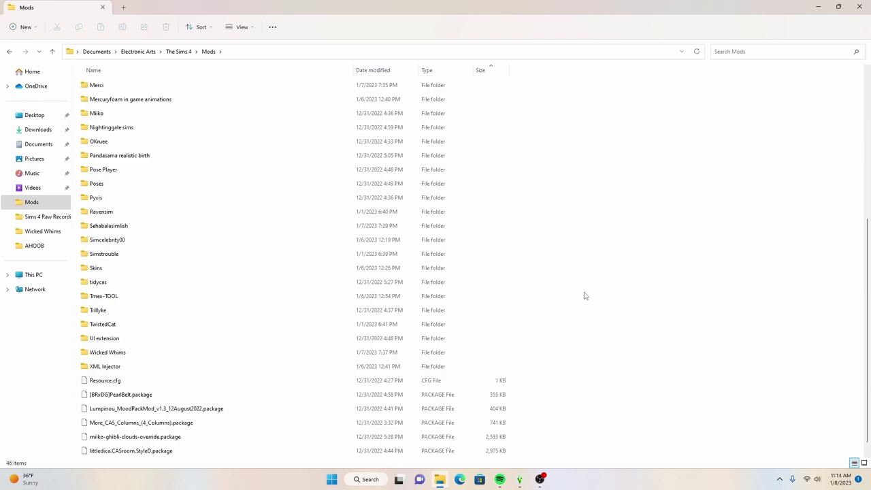
pyautogui.scroll(7, 443, 326)
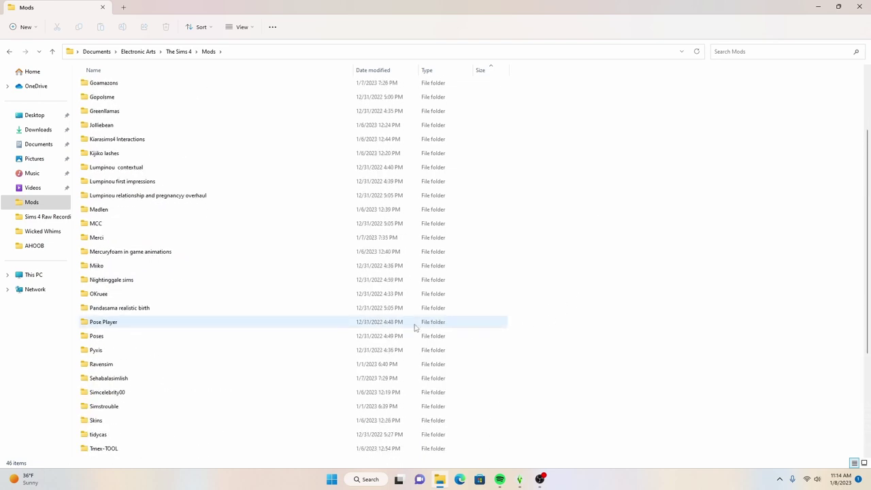
# - Restore the maximized Mods window to its smaller size, reposition it on the desktop, and make it wider and taller
pyautogui.click(838, 6)
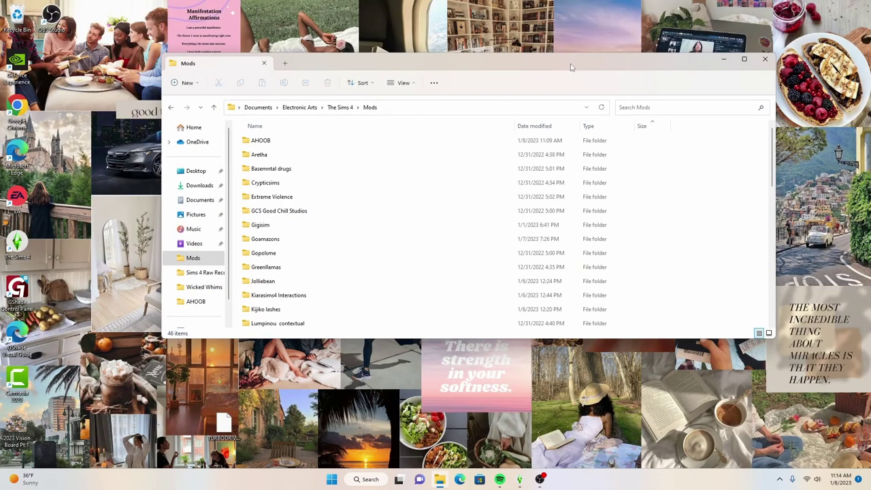
pyautogui.moveTo(575, 62); pyautogui.dragTo(464, 64)
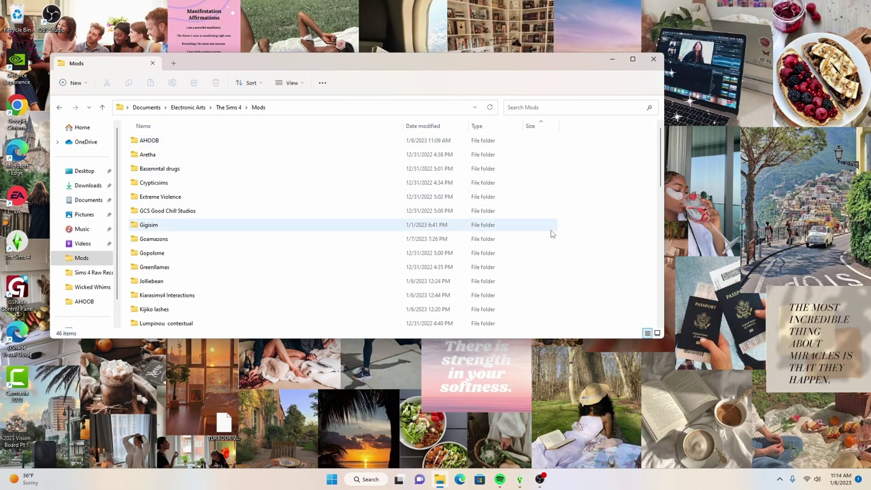
pyautogui.click(211, 198)
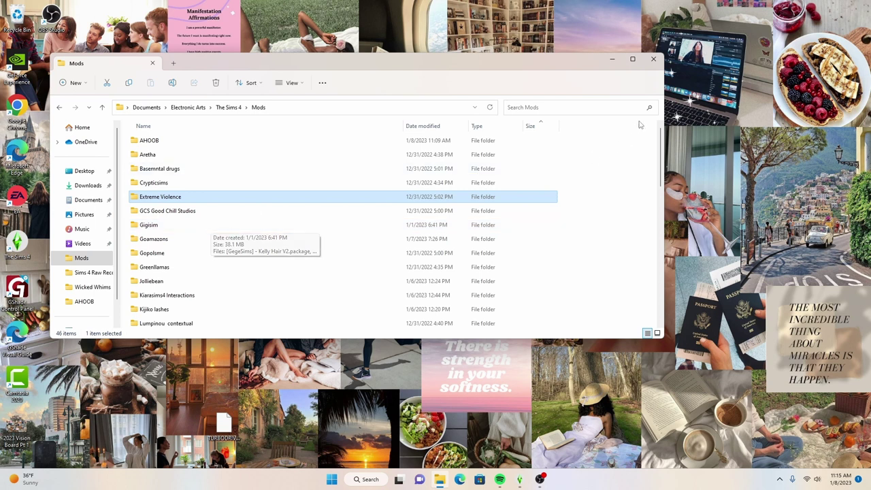
pyautogui.moveTo(666, 137); pyautogui.dragTo(777, 138)
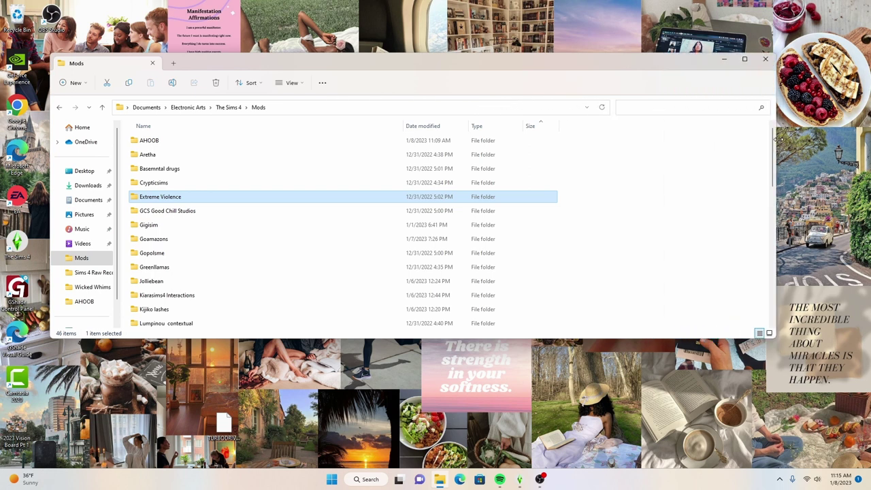
pyautogui.moveTo(232, 70); pyautogui.dragTo(218, 42)
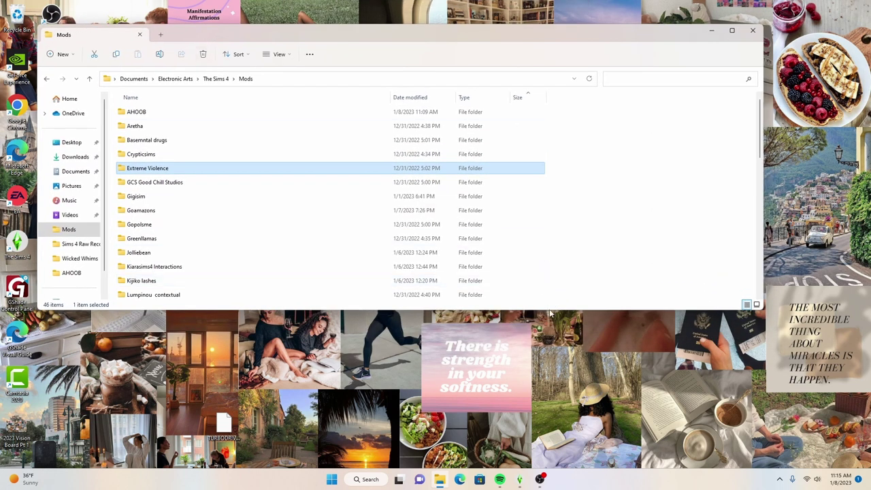
pyautogui.moveTo(551, 315); pyautogui.dragTo(553, 383)
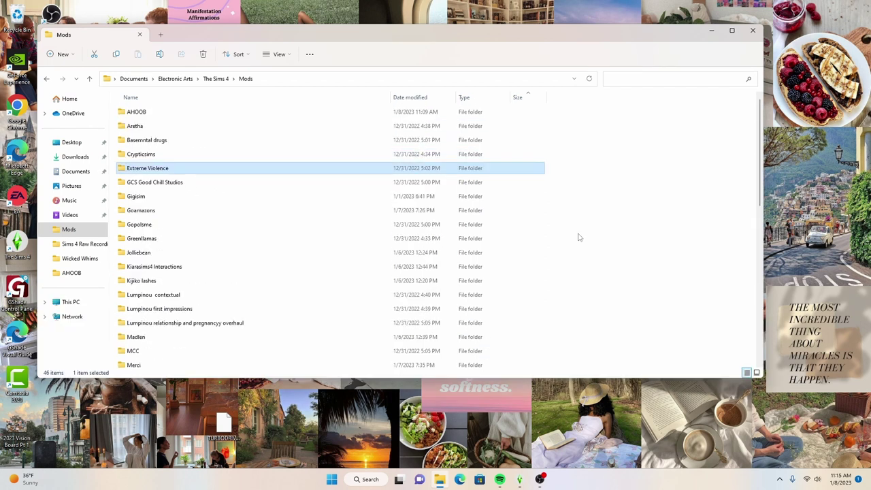
# - Look through the mod creators' subfolders of Mods in the enlarged window
pyautogui.scroll(-3, 578, 239)
pyautogui.scroll(2, 574, 243)
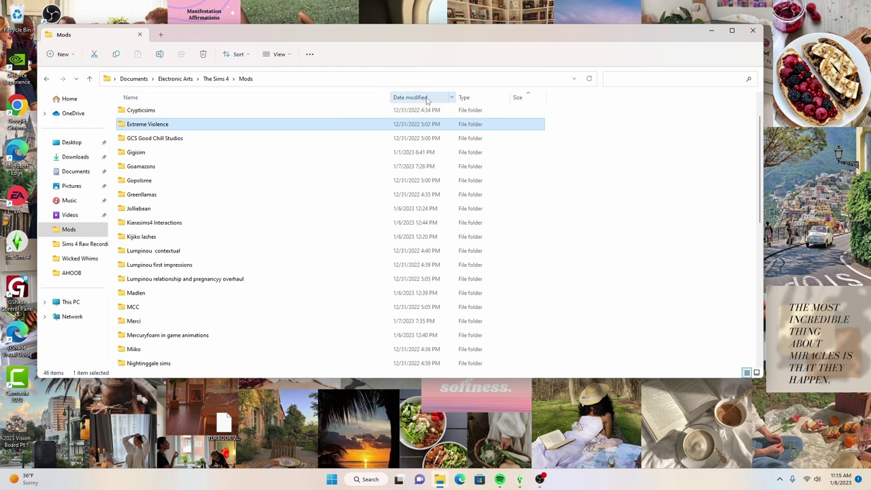
pyautogui.scroll(1, 212, 270)
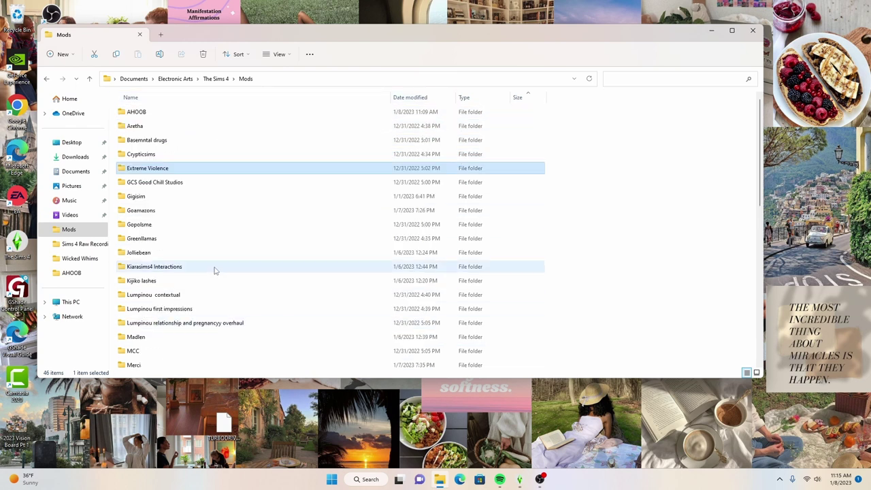
pyautogui.scroll(-1, 225, 266)
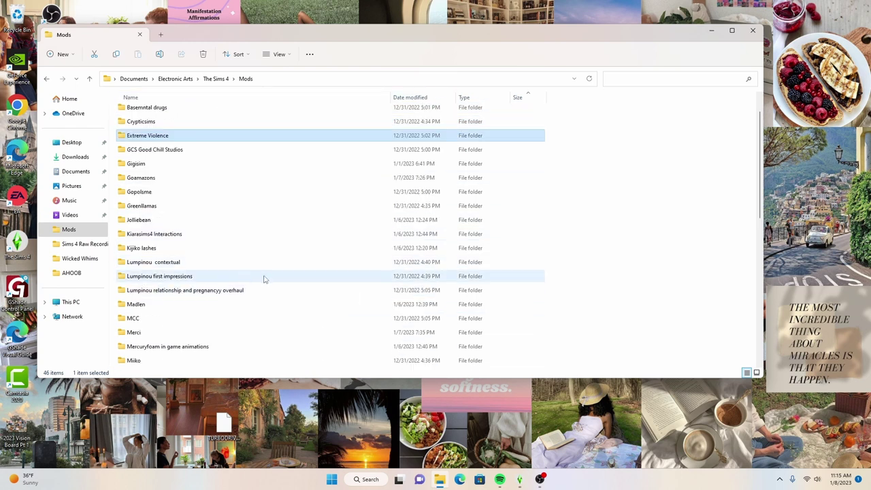
pyautogui.scroll(-2, 265, 282)
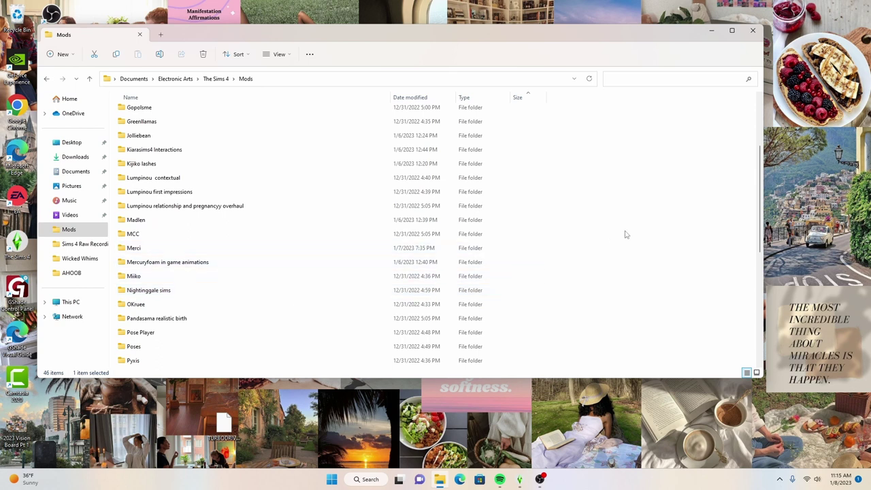
pyautogui.scroll(-2, 612, 235)
pyautogui.scroll(2, 570, 212)
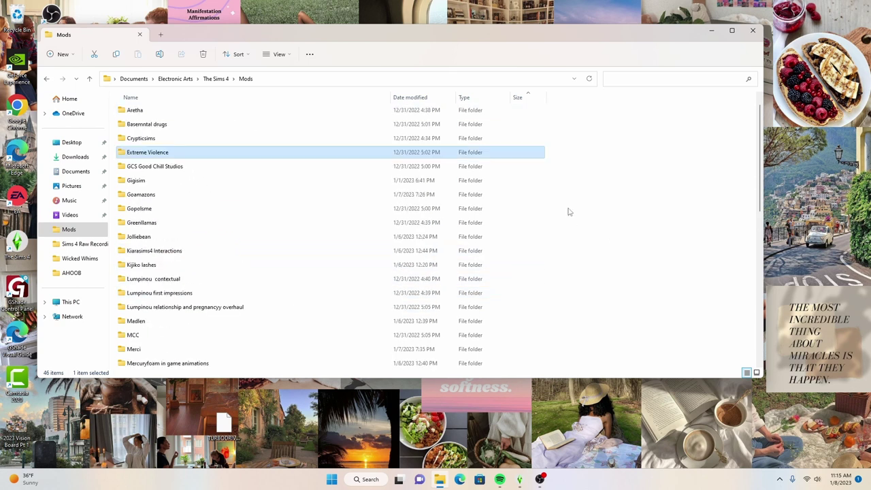
# - Maximize the File Explorer window and widen the Size column of the Mods listing
pyautogui.click(732, 30)
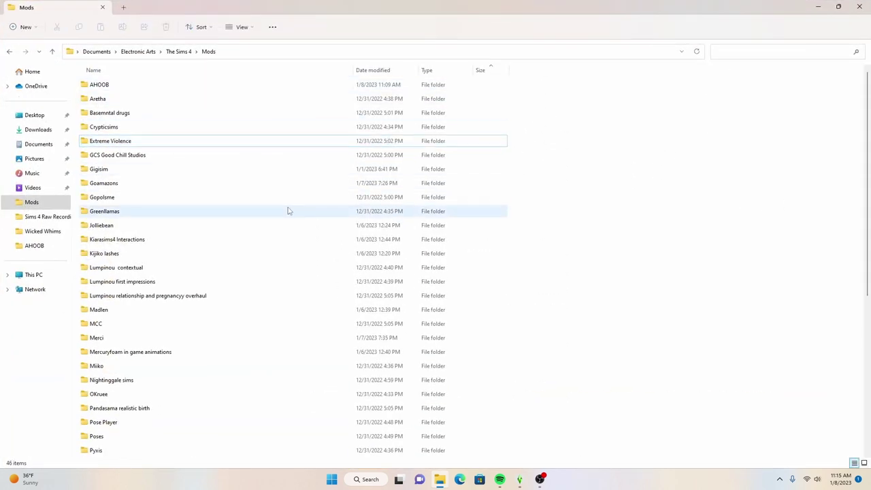
pyautogui.moveTo(288, 212)
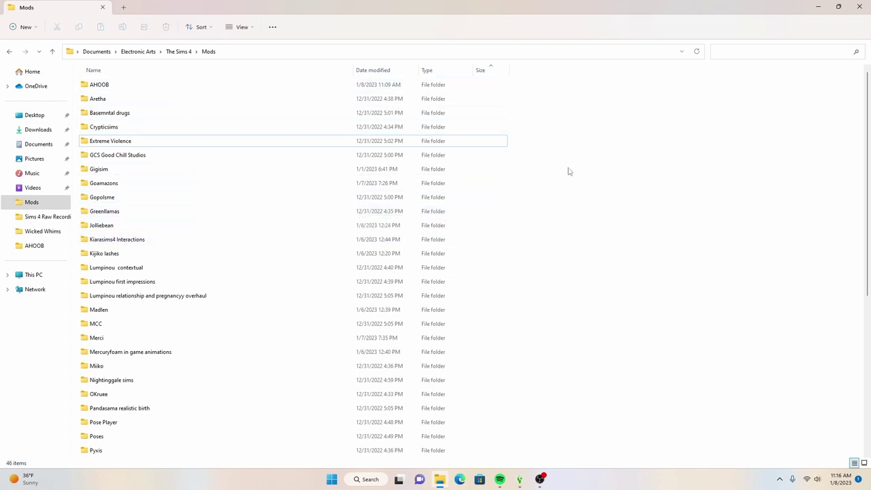
pyautogui.moveTo(509, 70); pyautogui.dragTo(547, 73)
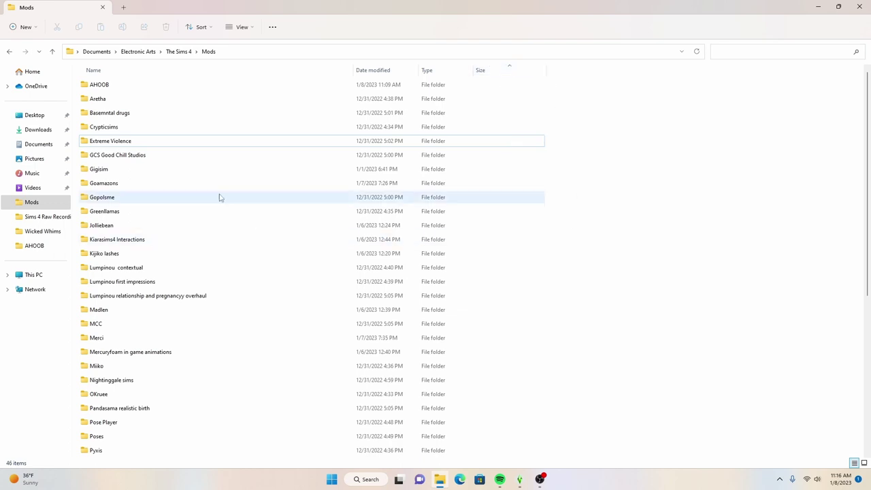
# - Look through the Mods subfolders and loose package files, and widen the listing's Name column
pyautogui.scroll(-6, 268, 295)
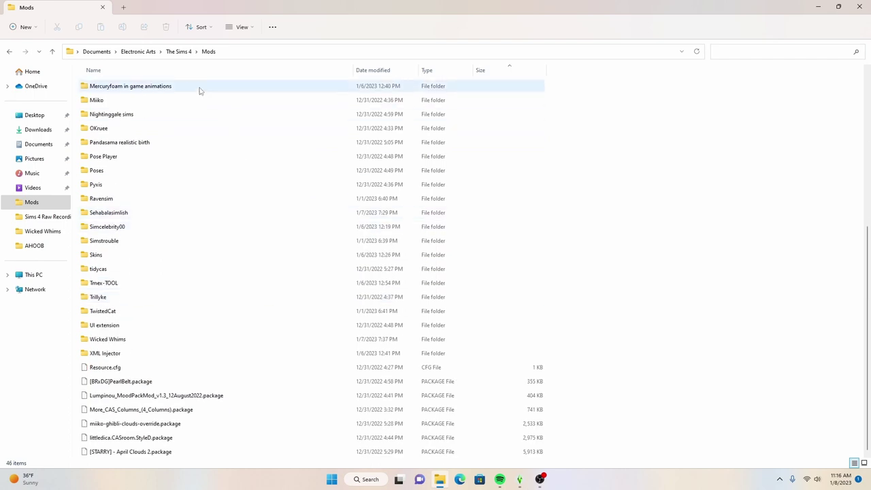
pyautogui.scroll(6, 200, 129)
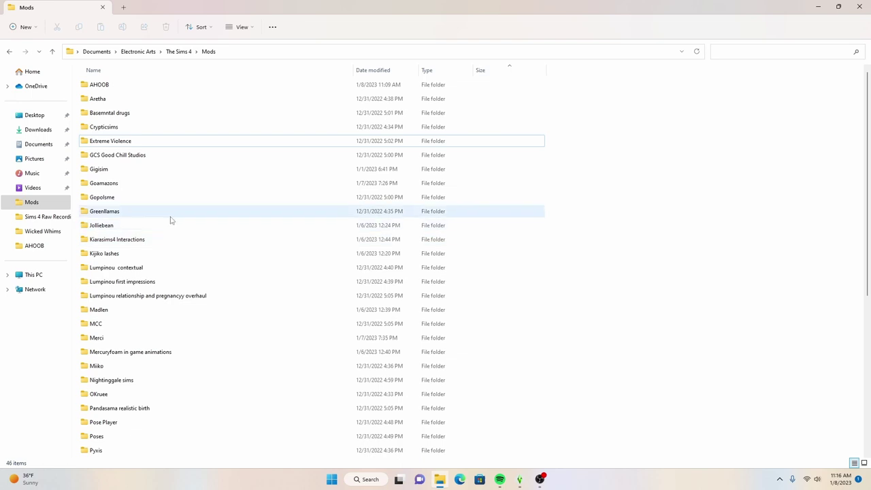
pyautogui.scroll(-2, 191, 288)
pyautogui.scroll(-2, 204, 297)
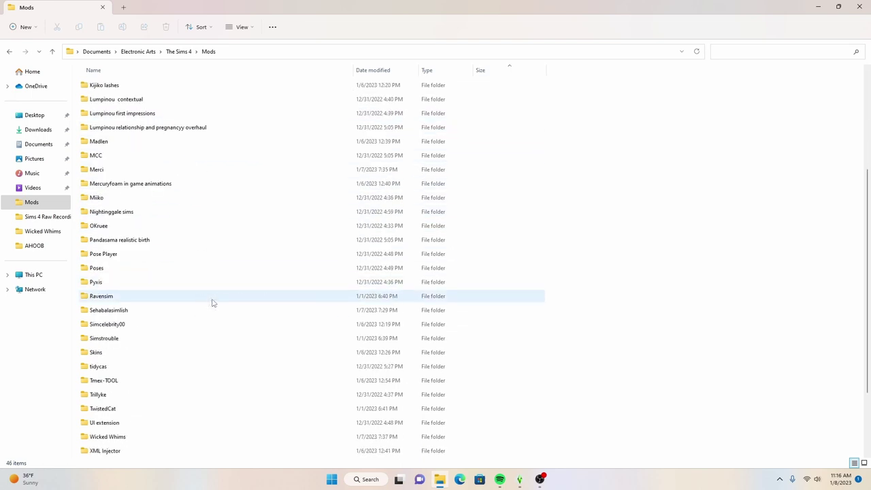
pyautogui.scroll(4, 212, 303)
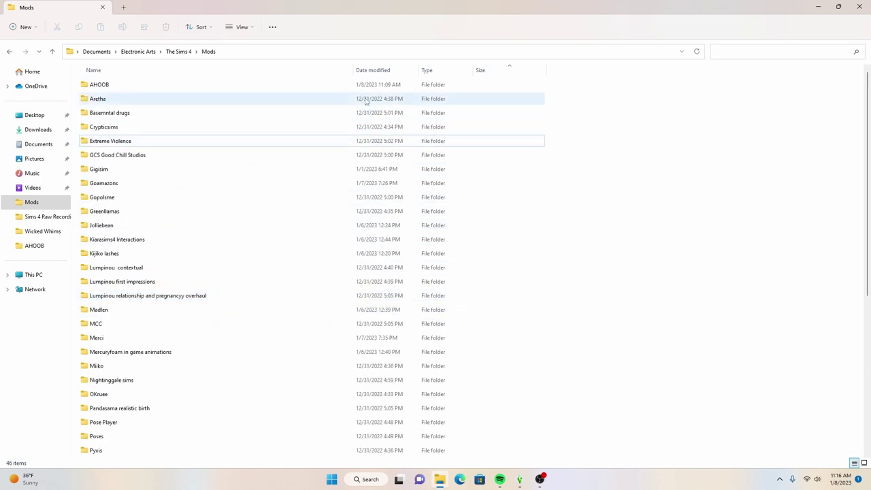
pyautogui.moveTo(354, 73); pyautogui.dragTo(419, 70)
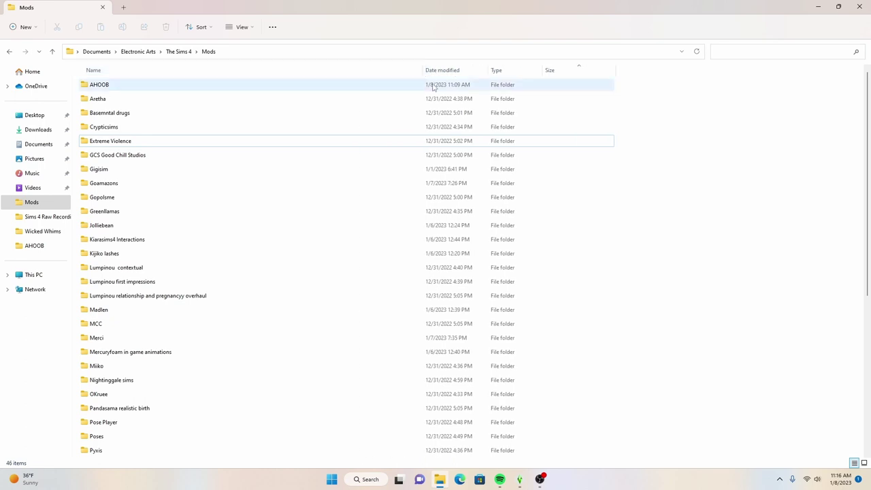
pyautogui.scroll(-7, 350, 271)
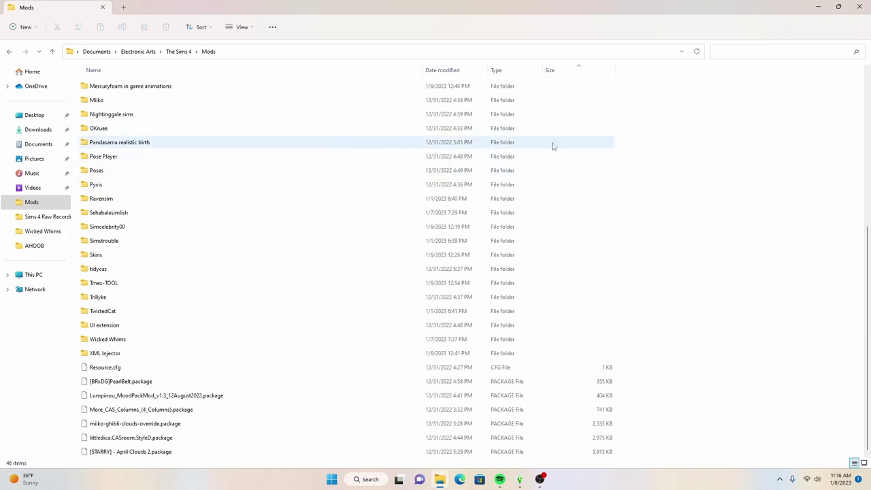
# - Open the Pandasama realistic birth subfolder to show its script and package files
pyautogui.moveTo(188, 148)
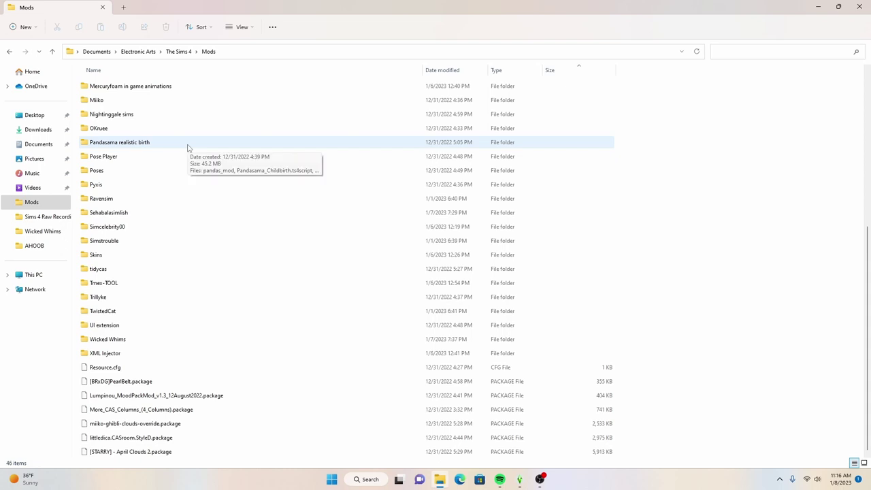
pyautogui.click(146, 145)
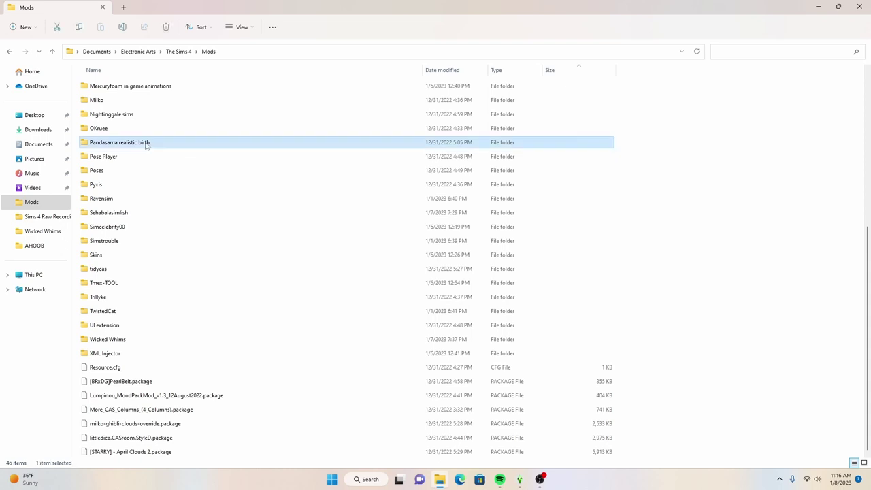
pyautogui.rightClick(146, 145)
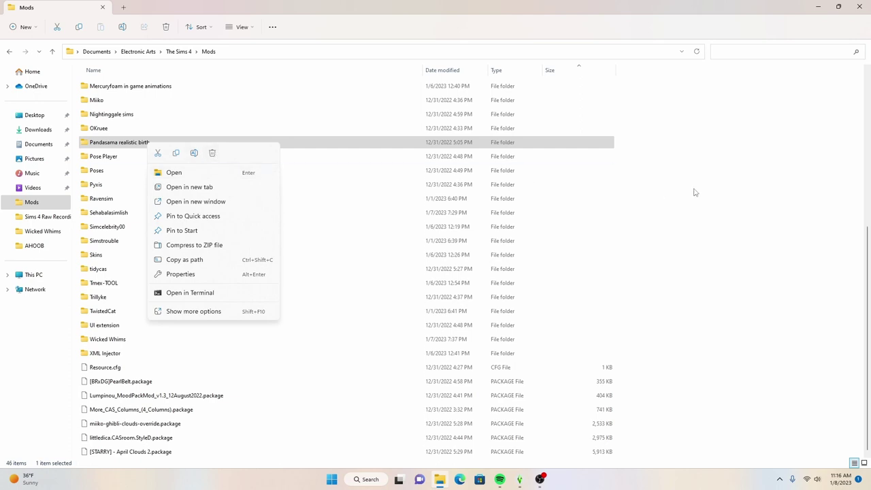
pyautogui.click(605, 218)
pyautogui.doubleClick(165, 148)
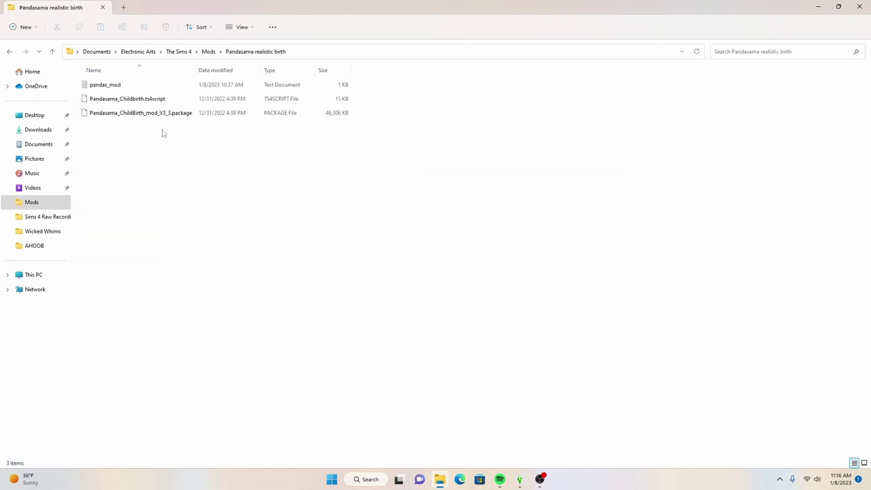
# - Look through the package files in the Aretha subfolder and return to the Mods listing
pyautogui.click(9, 51)
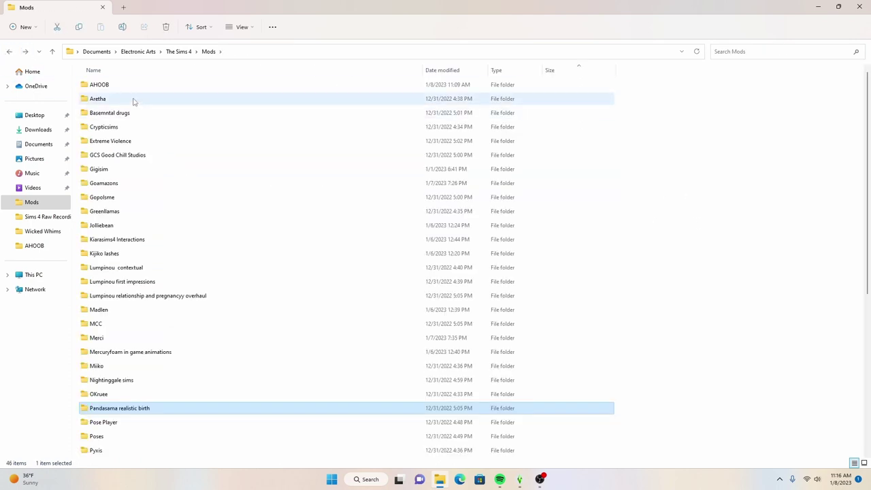
pyautogui.doubleClick(134, 101)
pyautogui.scroll(-10, 375, 213)
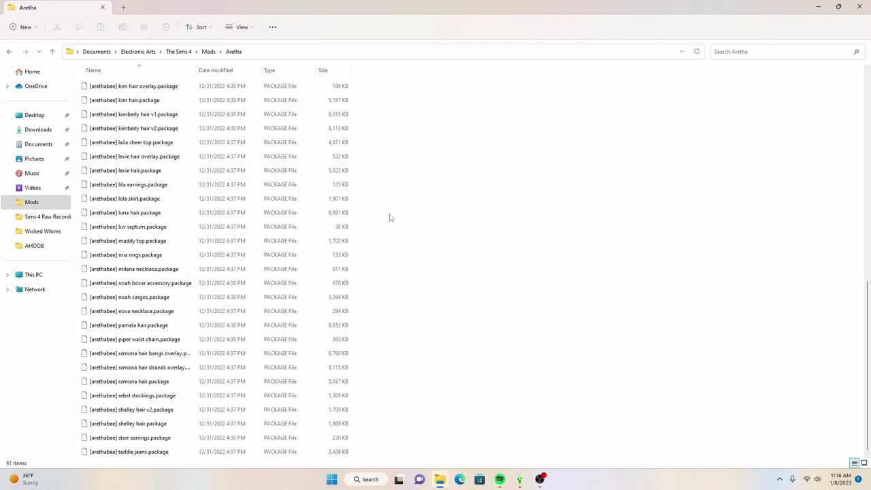
pyautogui.click(9, 51)
pyautogui.scroll(-6, 613, 177)
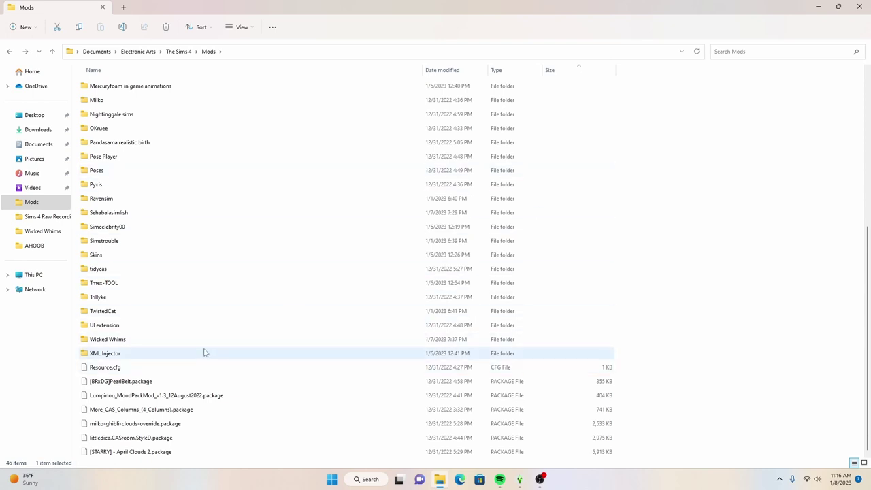
pyautogui.scroll(7, 204, 352)
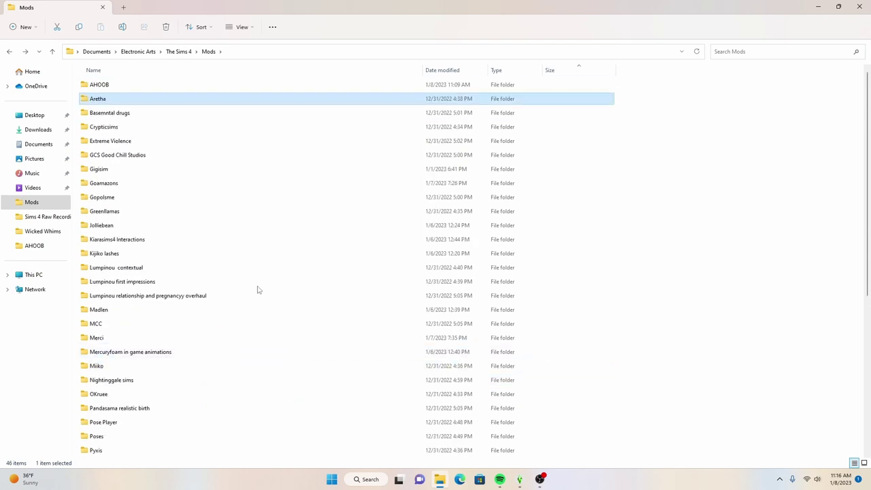
# - Widen the Date modified and Name columns of the Mods listing
pyautogui.moveTo(488, 70); pyautogui.dragTo(526, 70)
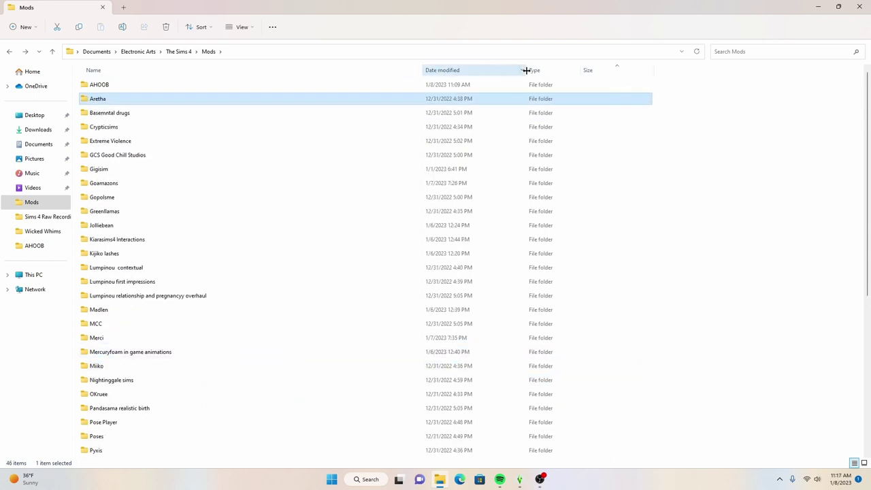
pyautogui.moveTo(420, 70); pyautogui.dragTo(431, 70)
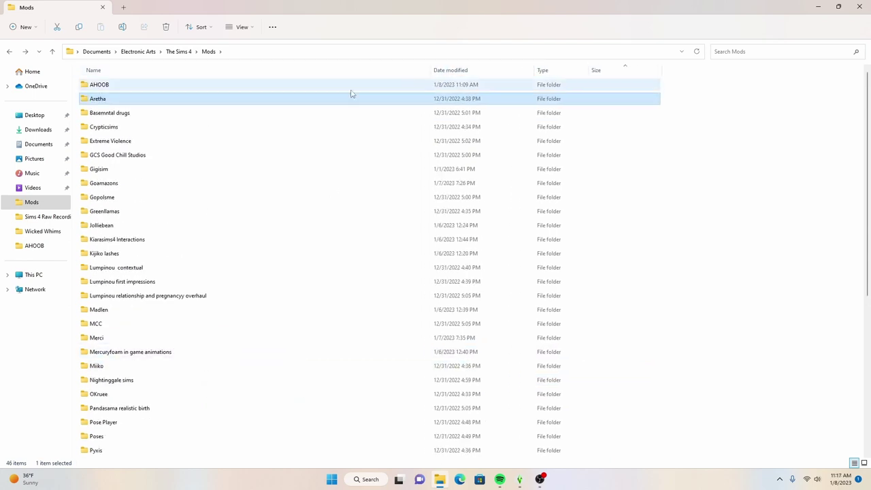
# - Look through the hair and clothing package files in the AHOOB subfolder and return to Mods
pyautogui.click(272, 89)
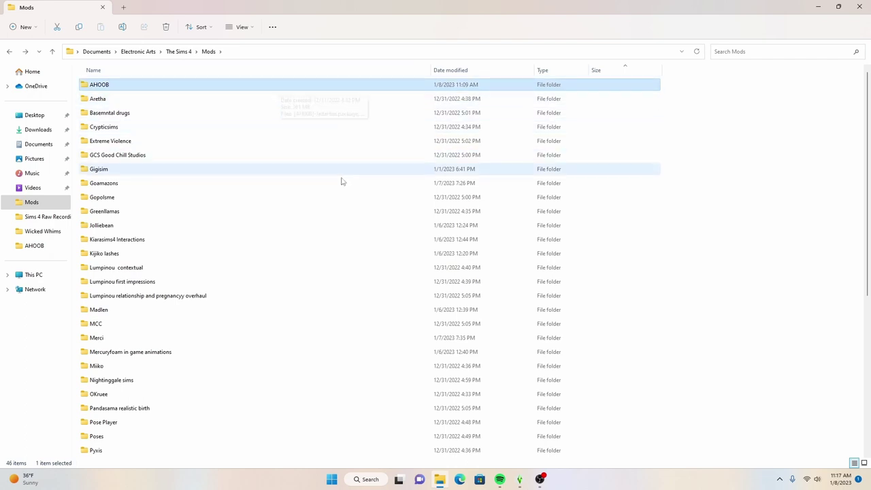
pyautogui.doubleClick(109, 86)
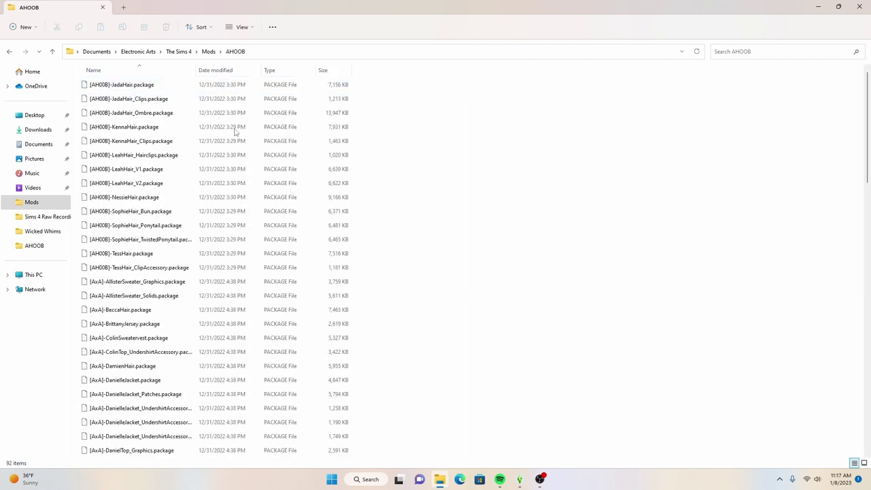
pyautogui.scroll(-20, 476, 165)
pyautogui.scroll(20, 477, 165)
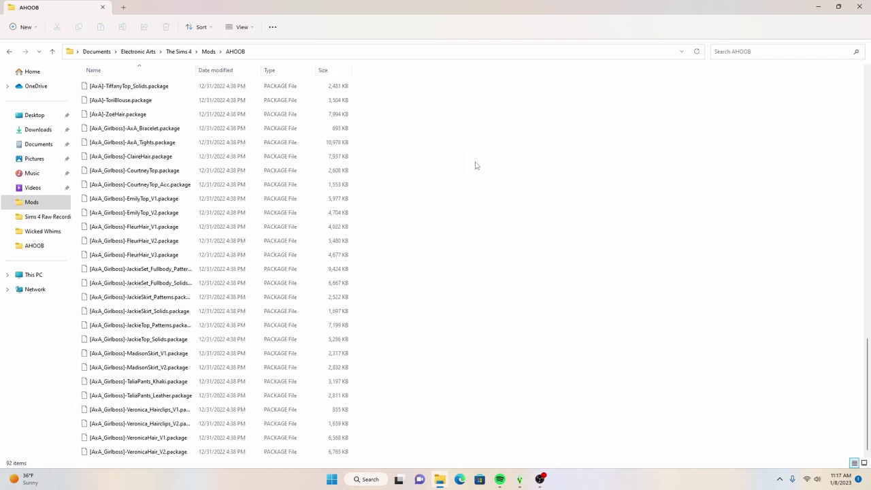
pyautogui.click(10, 51)
# - Check the Basemntal drugs subfolder and briefly highlight the three Lumpinou subfolders in Mods
pyautogui.doubleClick(168, 113)
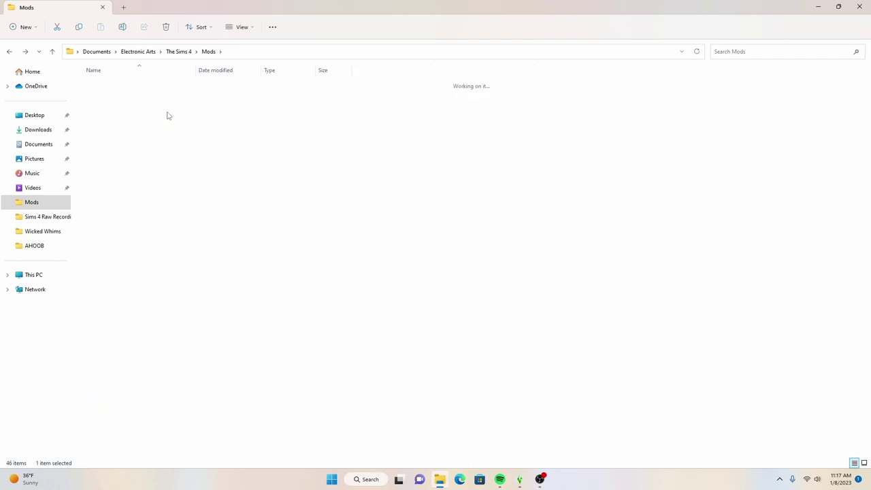
pyautogui.click(9, 51)
pyautogui.scroll(-1, 196, 199)
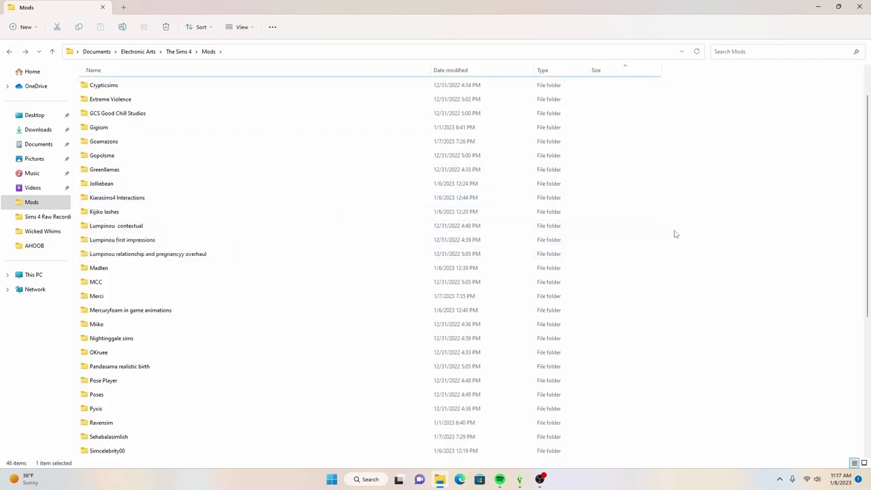
pyautogui.moveTo(671, 237); pyautogui.dragTo(458, 259)
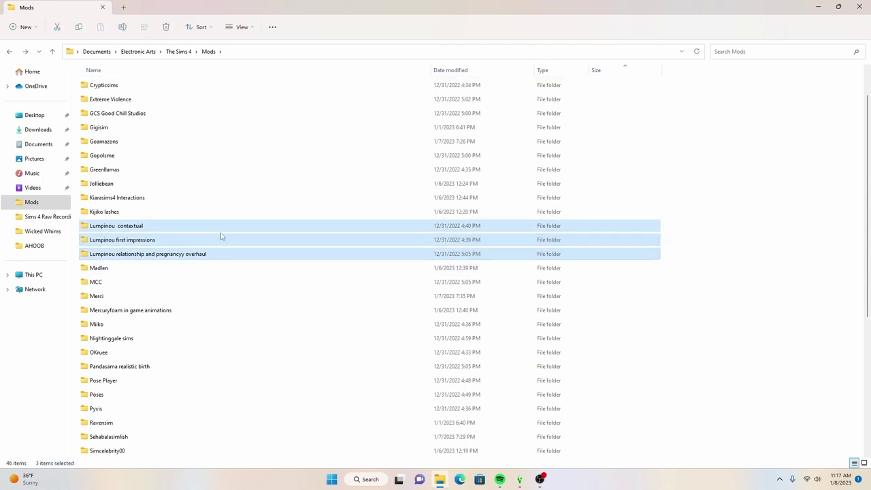
pyautogui.click(661, 238)
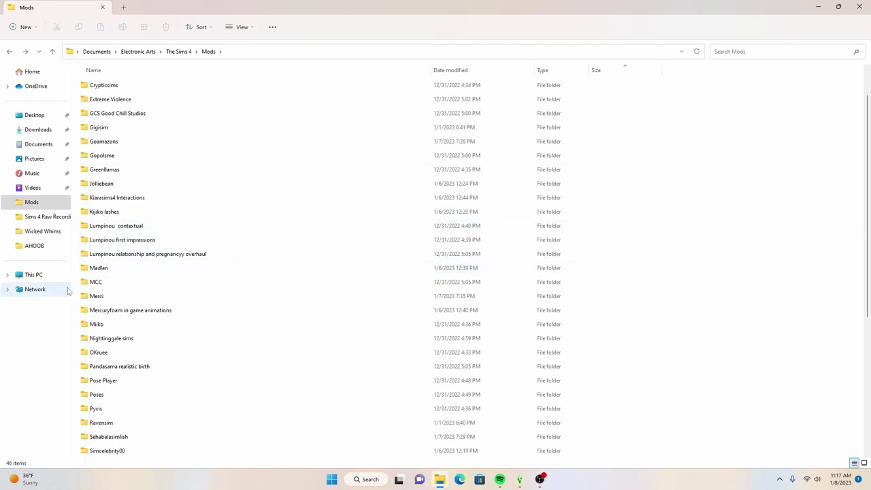
# - Examine the package files in the Madlen subfolder, including Madlen Aponi Corset.package, and return to Mods
pyautogui.scroll(-1, 297, 219)
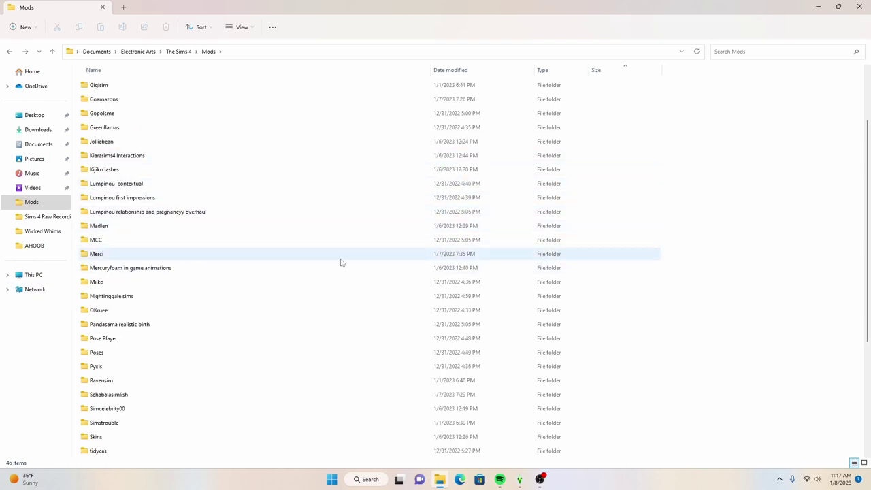
pyautogui.doubleClick(306, 230)
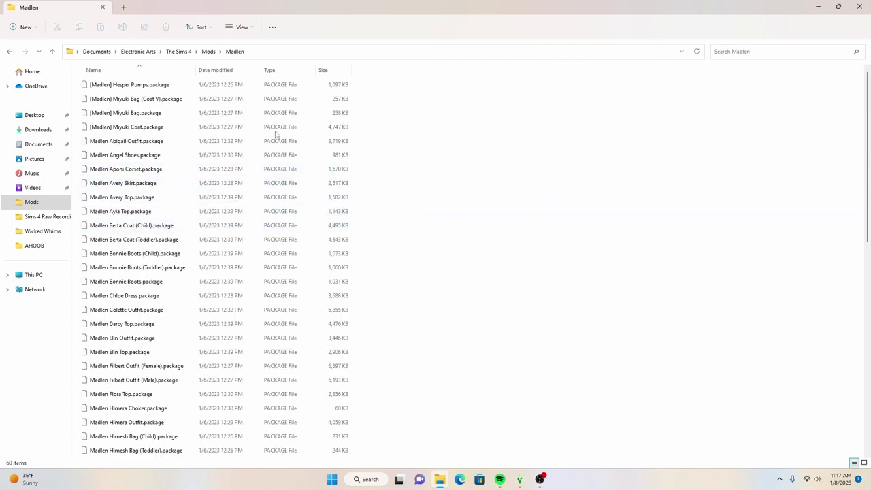
pyautogui.click(9, 52)
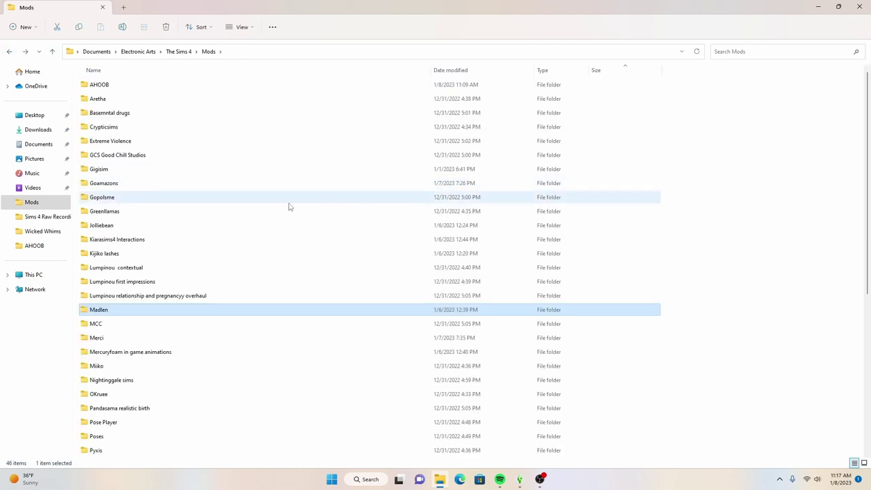
pyautogui.scroll(-2, 228, 255)
pyautogui.scroll(3, 220, 259)
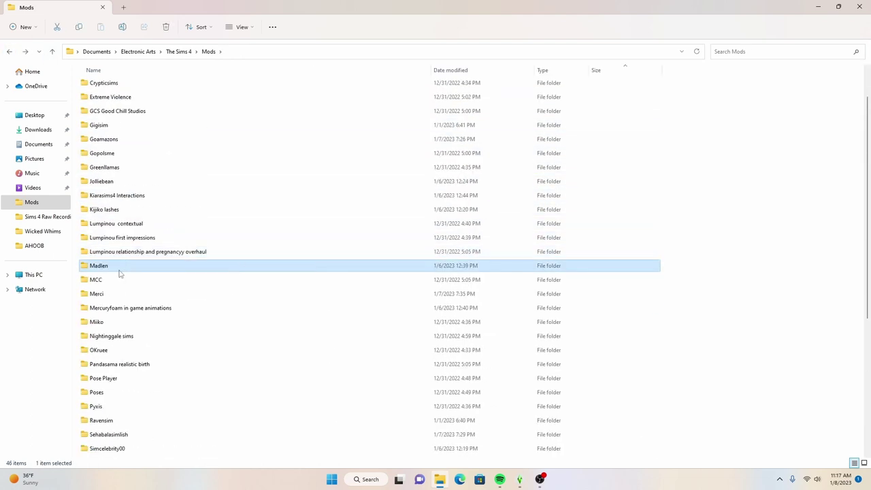
pyautogui.doubleClick(148, 266)
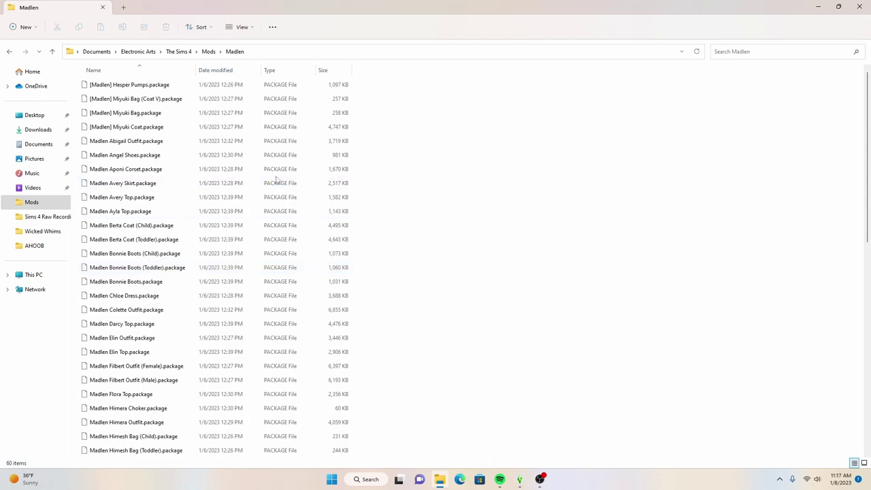
pyautogui.click(174, 169)
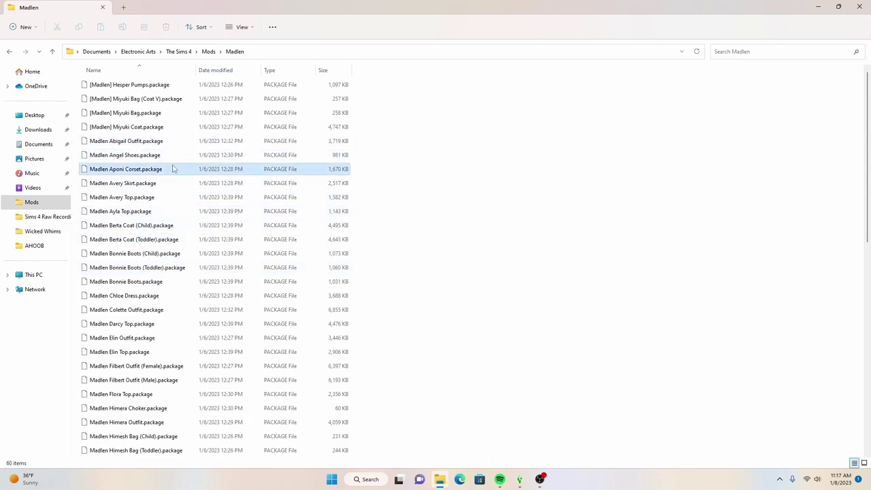
pyautogui.click(8, 51)
# - Open the Skins subfolder, widen its Name column to show the full file names, and return to Mods
pyautogui.scroll(-6, 333, 237)
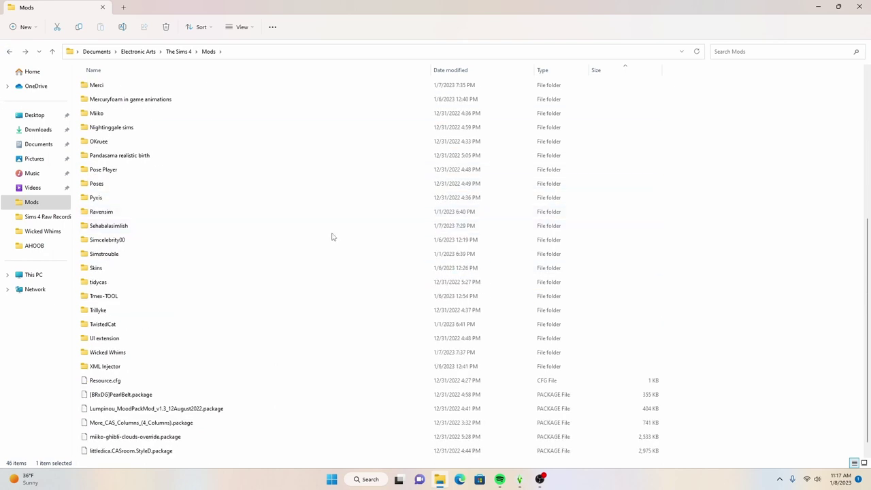
pyautogui.scroll(6, 293, 241)
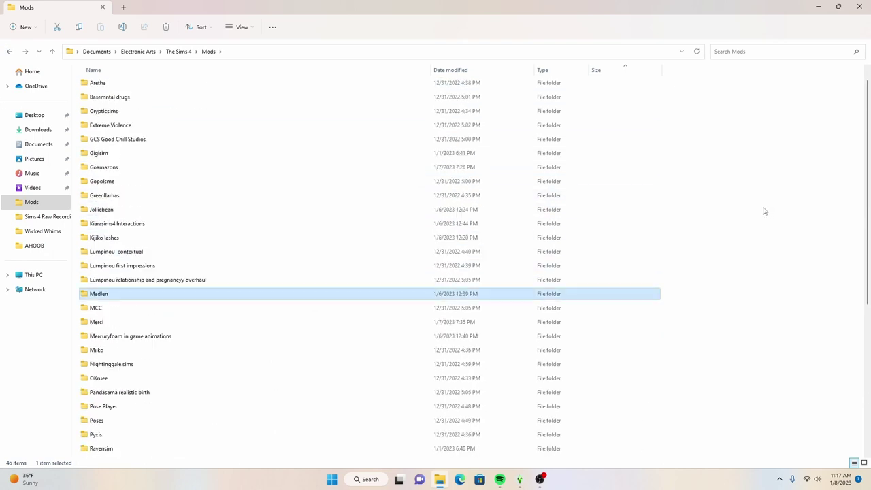
pyautogui.scroll(-6, 763, 211)
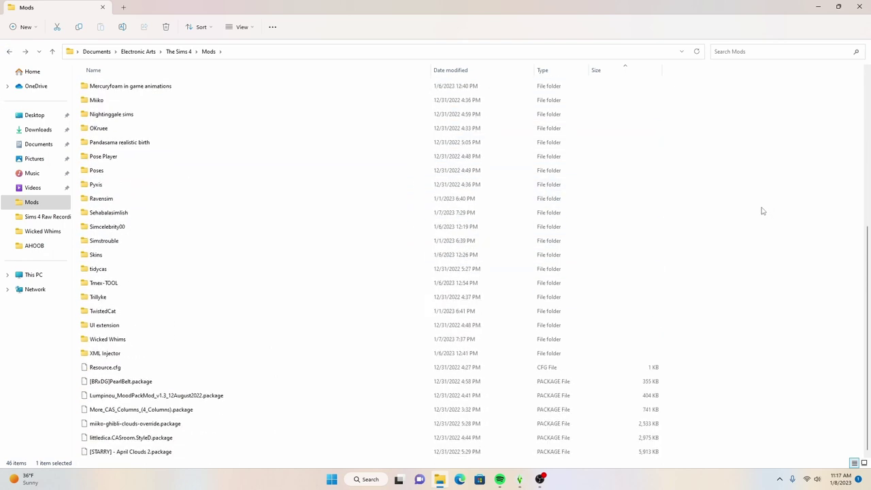
pyautogui.doubleClick(127, 256)
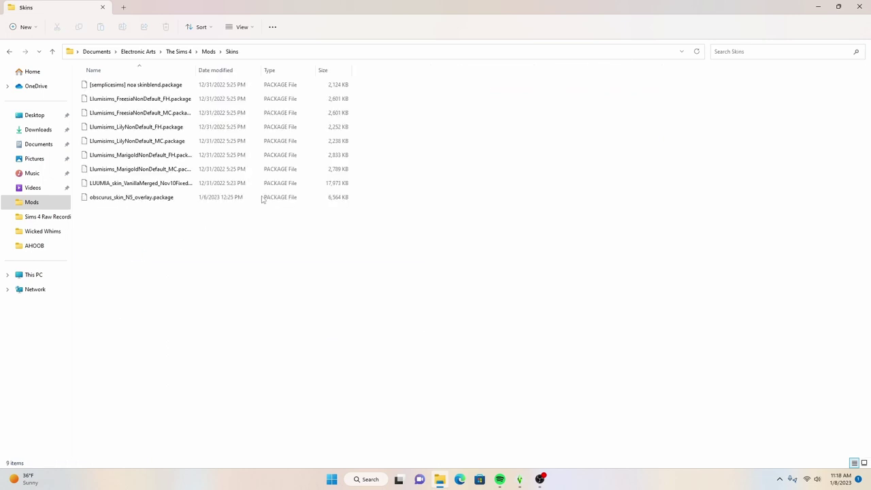
pyautogui.moveTo(196, 68); pyautogui.dragTo(271, 67)
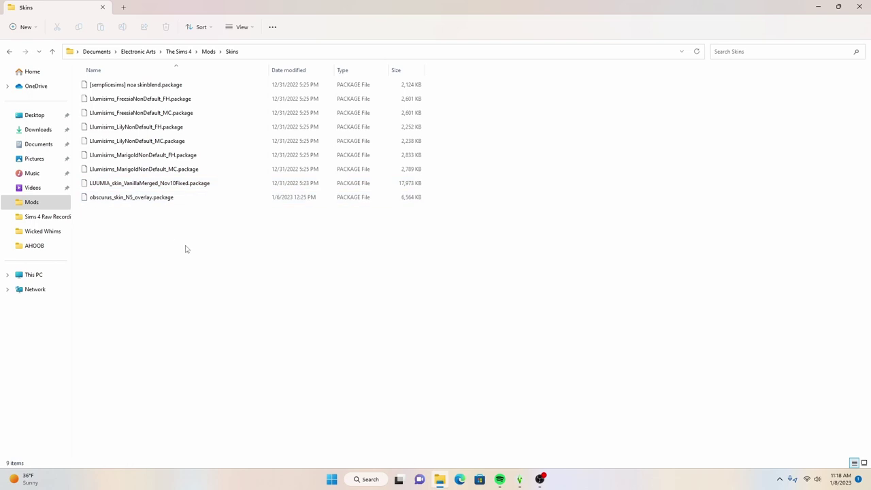
pyautogui.click(10, 52)
# - Create a new folder named Misc CC in the Mods folder
pyautogui.scroll(2, 647, 214)
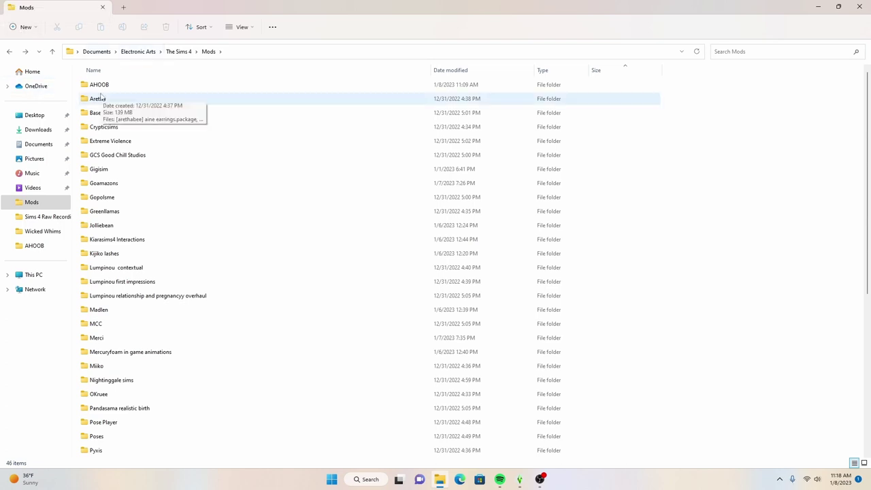
pyautogui.click(25, 26)
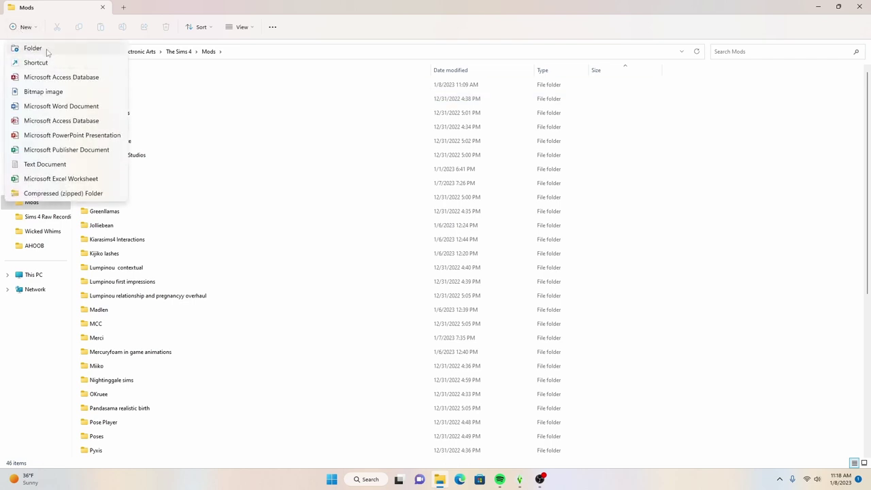
pyautogui.click(37, 45)
pyautogui.write('Mi')
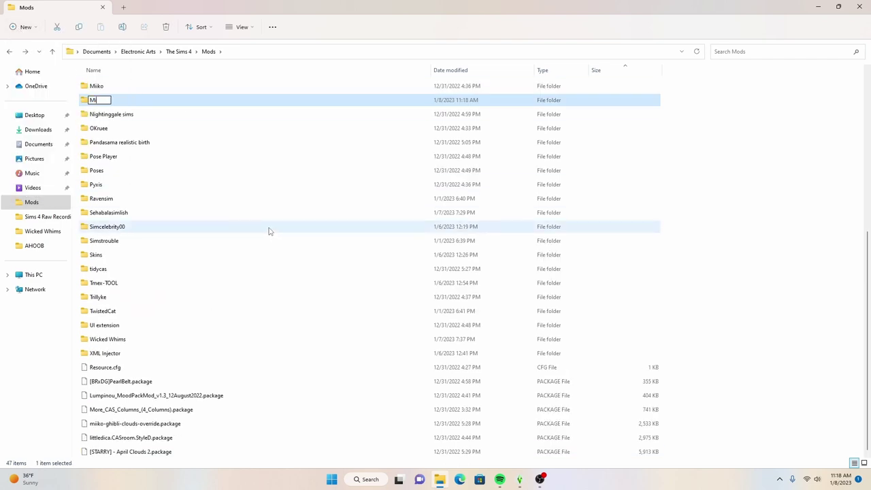
pyautogui.write('sc CC')
pyautogui.click(717, 139)
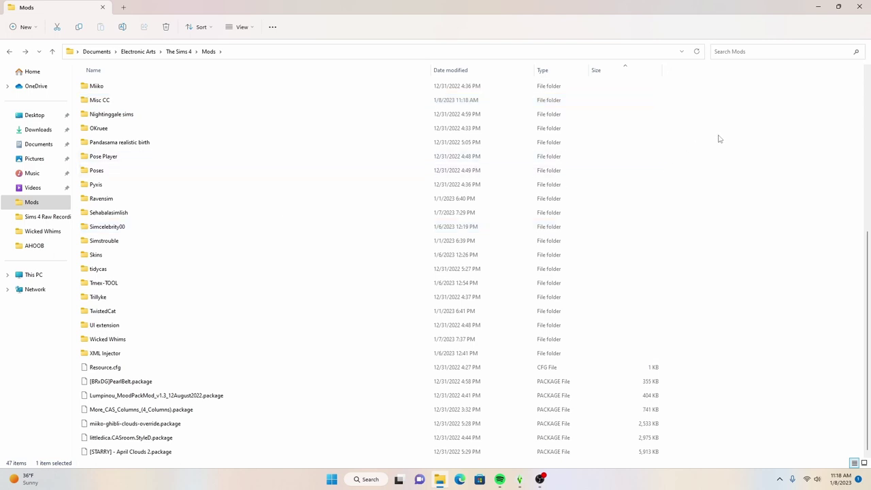
# - Look inside the Misc CC folder, return to Mods and bring up the folder's delete option
pyautogui.click(146, 102)
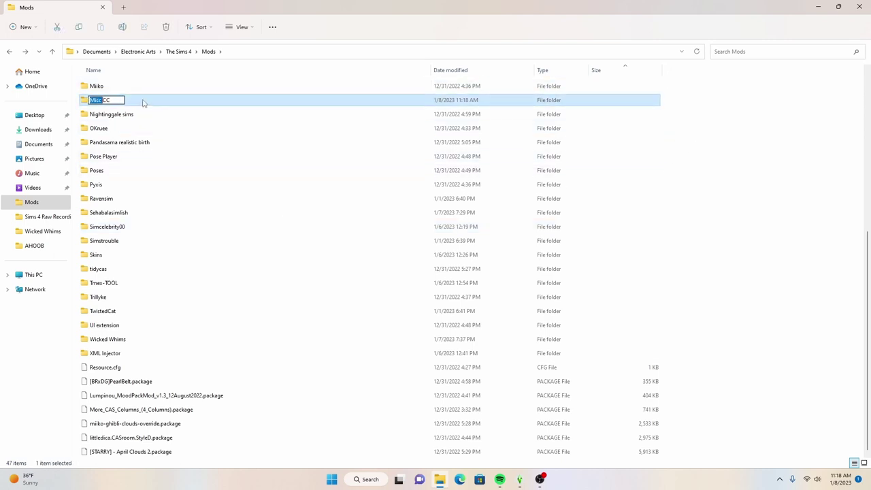
pyautogui.doubleClick(143, 103)
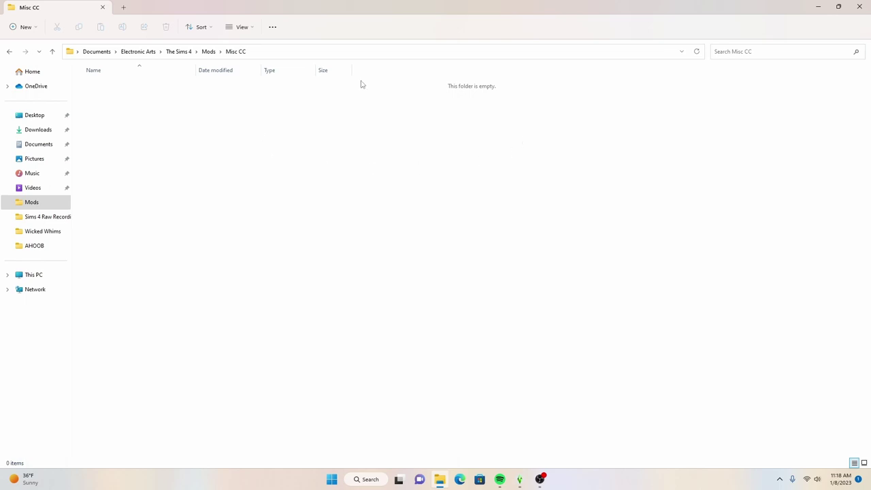
pyautogui.click(9, 52)
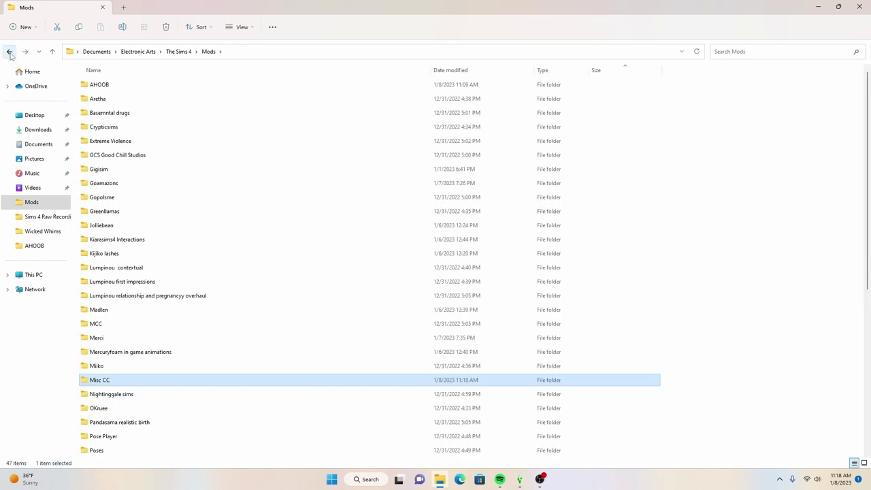
pyautogui.rightClick(105, 380)
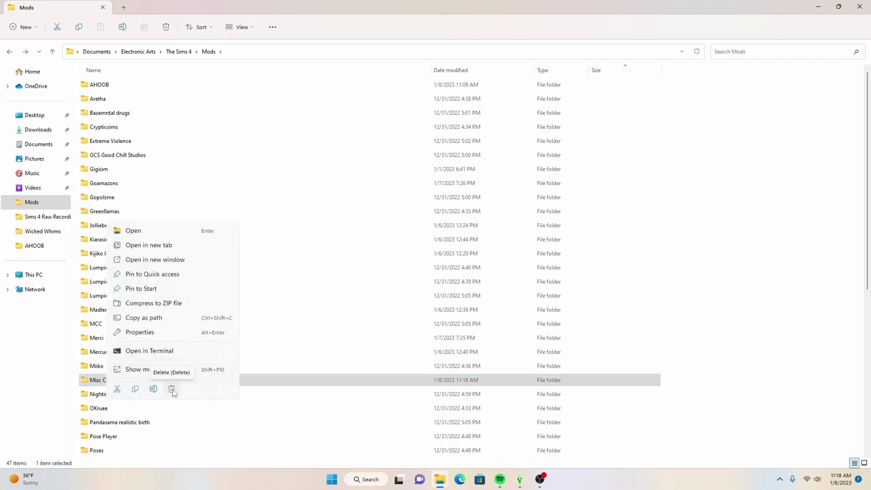
# - View the makeup package files in the Crypticsims subfolder and return to Mods
pyautogui.doubleClick(111, 128)
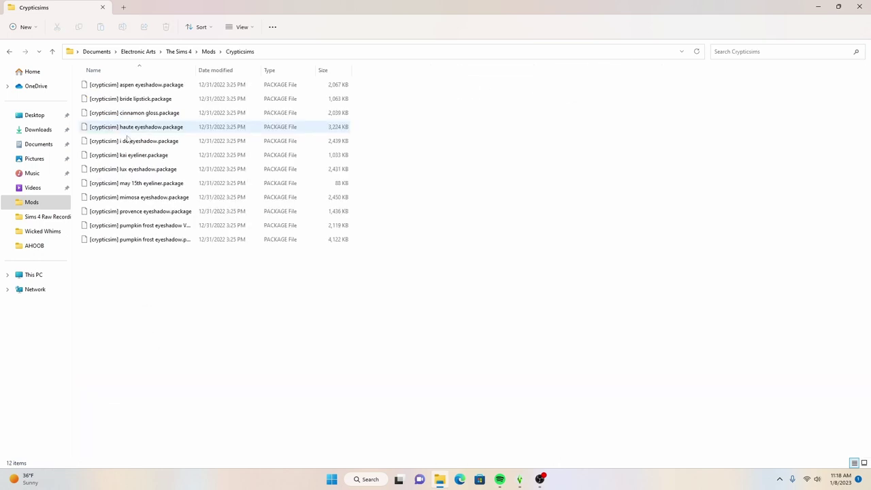
pyautogui.click(10, 53)
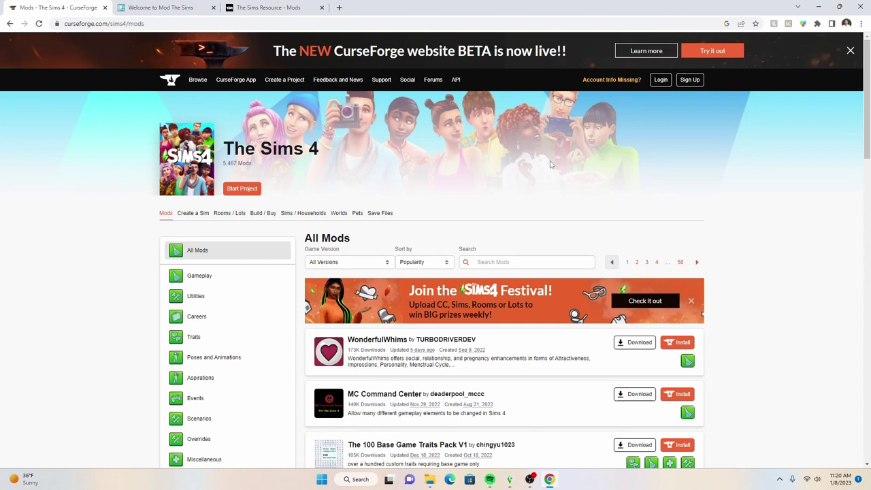
# - Examine the popular Sims 4 mods and the mod categories on CurseForge's All Mods page
pyautogui.scroll(-2, 782, 227)
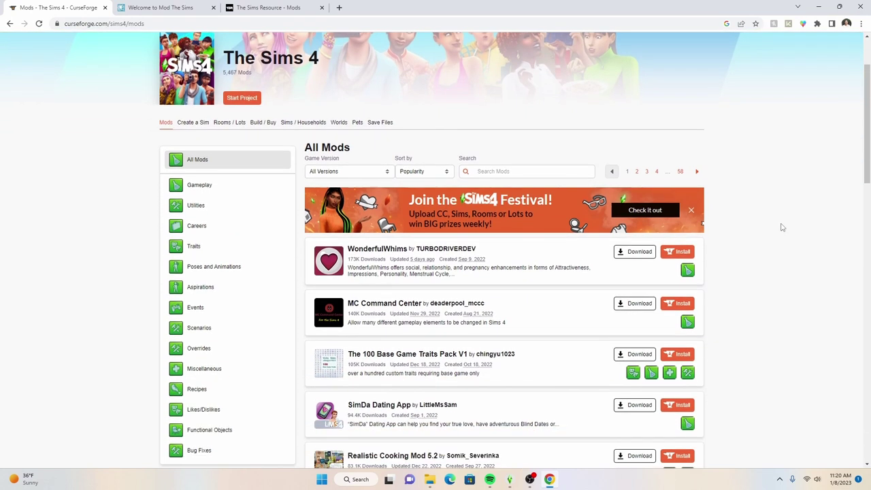
pyautogui.scroll(-1, 782, 227)
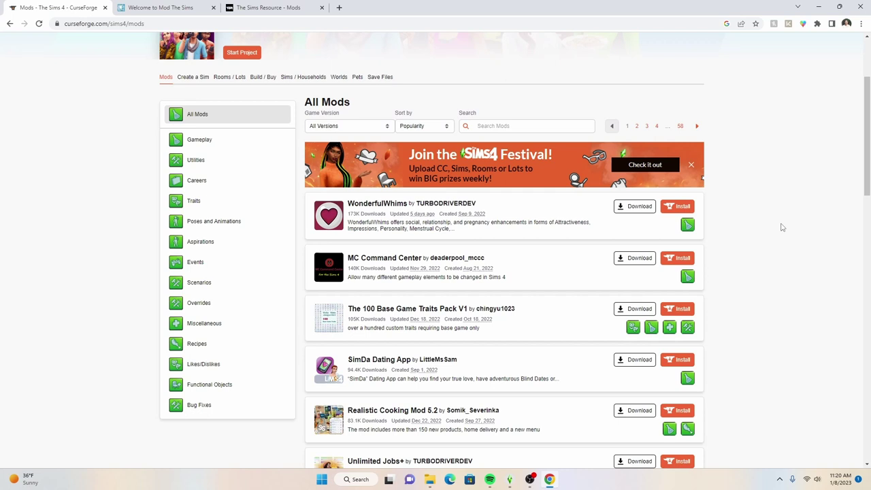
pyautogui.scroll(-1, 781, 227)
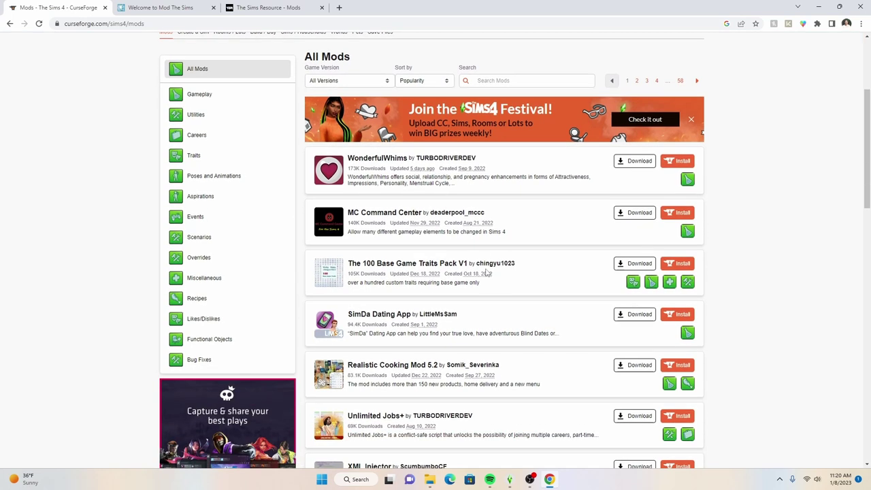
pyautogui.scroll(-1, 388, 347)
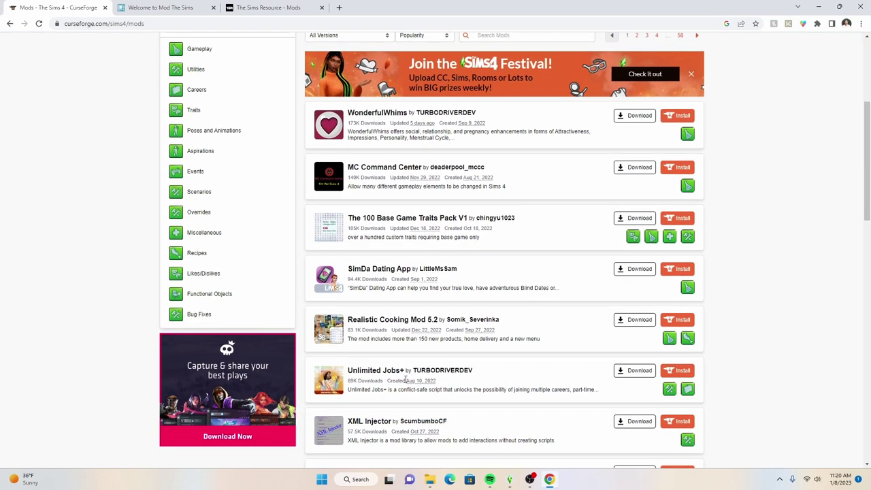
pyautogui.scroll(-4, 357, 380)
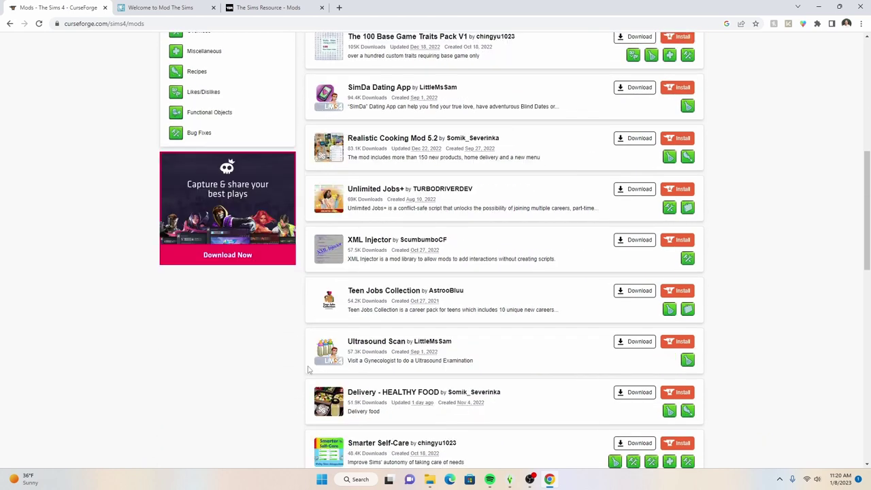
pyautogui.scroll(-1, 568, 323)
pyautogui.scroll(10, 568, 323)
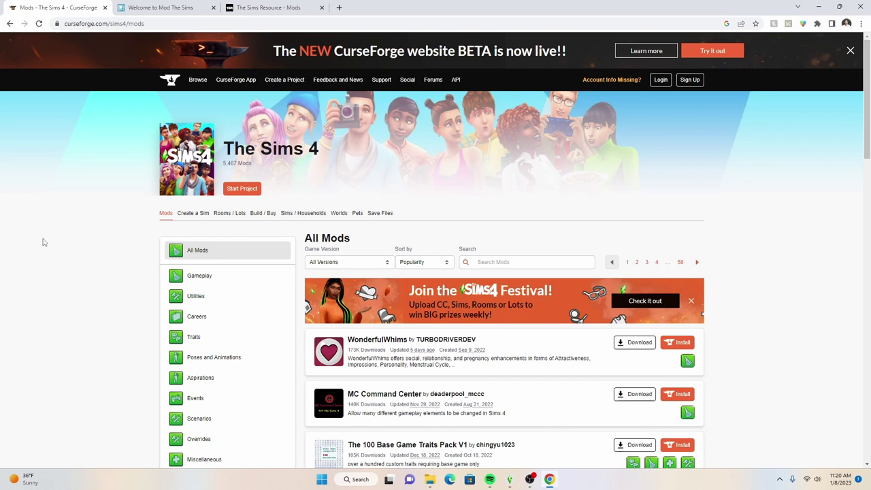
pyautogui.scroll(-2, 824, 310)
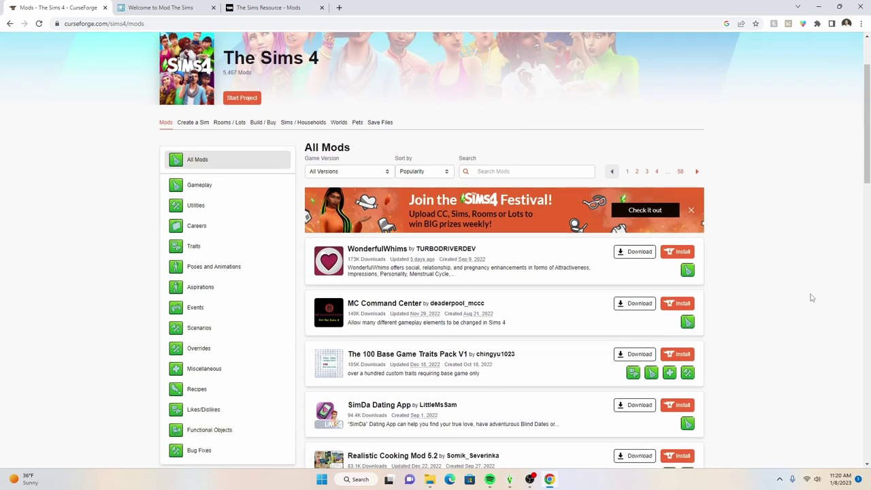
pyautogui.scroll(-3, 808, 297)
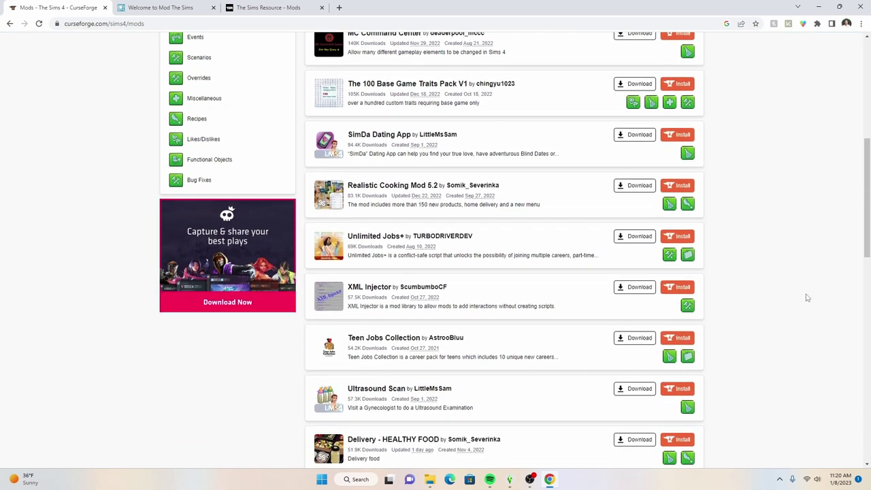
pyautogui.scroll(1, 808, 297)
pyautogui.scroll(4, 807, 298)
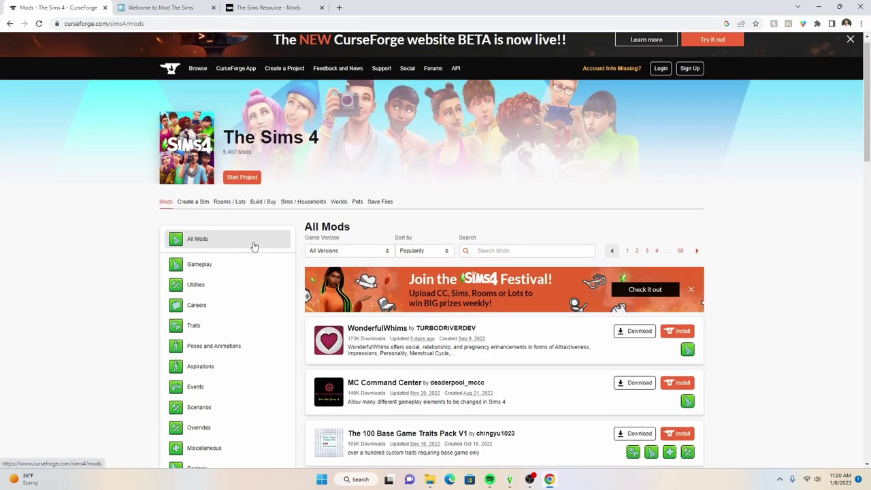
pyautogui.scroll(-2, 255, 251)
pyautogui.scroll(2, 262, 271)
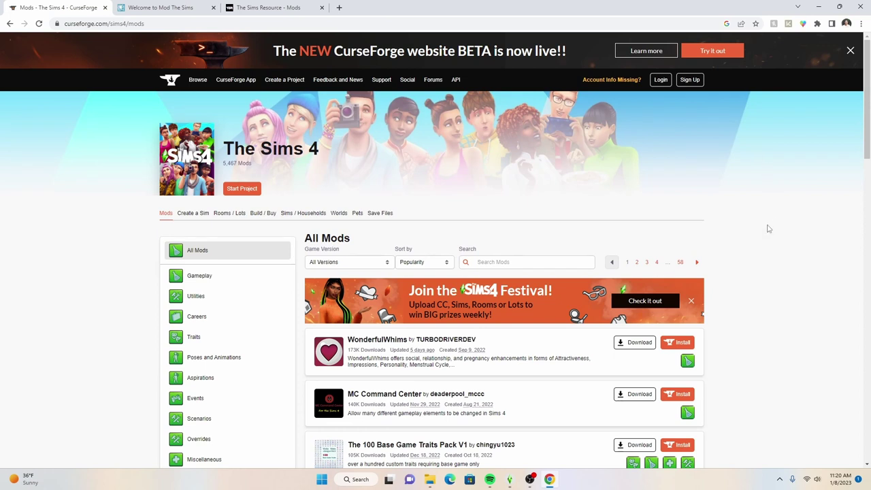
# - Open the WonderfulWhims download page from the mods list and return to the Sims 4 mods page
pyautogui.scroll(-1, 766, 229)
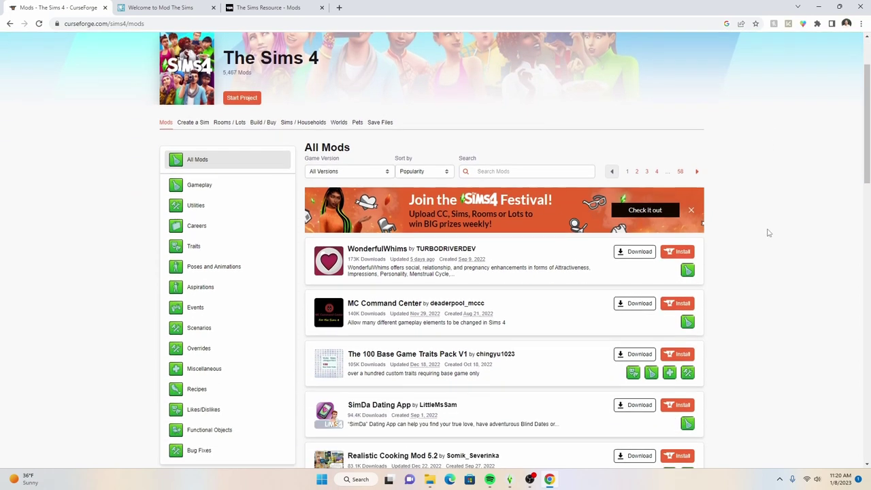
pyautogui.scroll(-1, 684, 293)
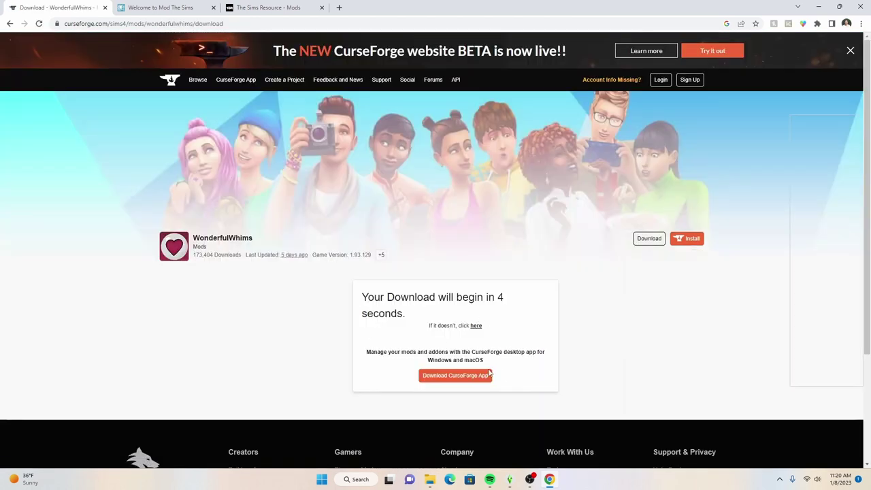
pyautogui.click(10, 23)
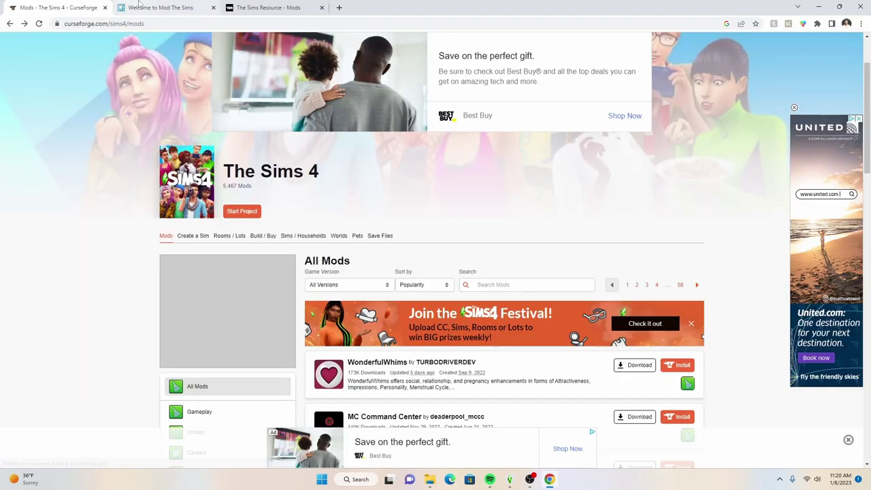
# - Switch to the Mod The Sims website and open its Sims 4 downloads list
pyautogui.click(160, 8)
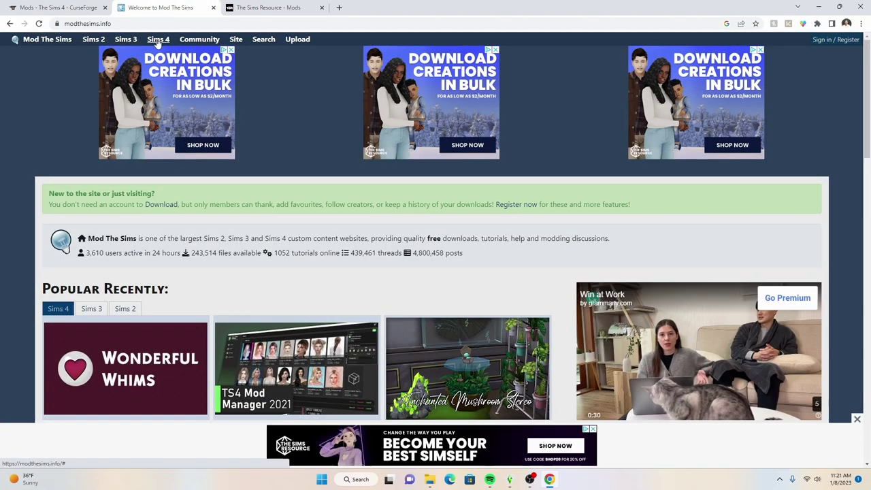
pyautogui.moveTo(158, 43)
pyautogui.click(197, 57)
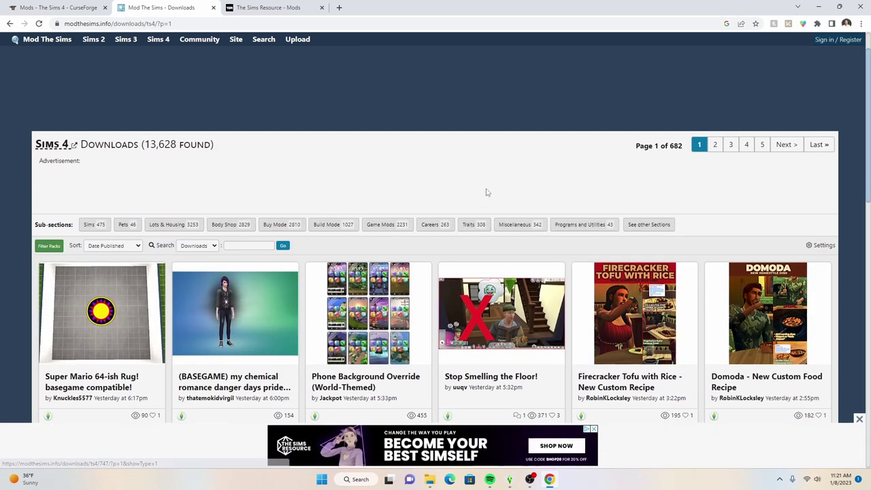
# - Look through the first page of Sims 4 downloads on Mod The Sims and go to page 2
pyautogui.scroll(-4, 487, 193)
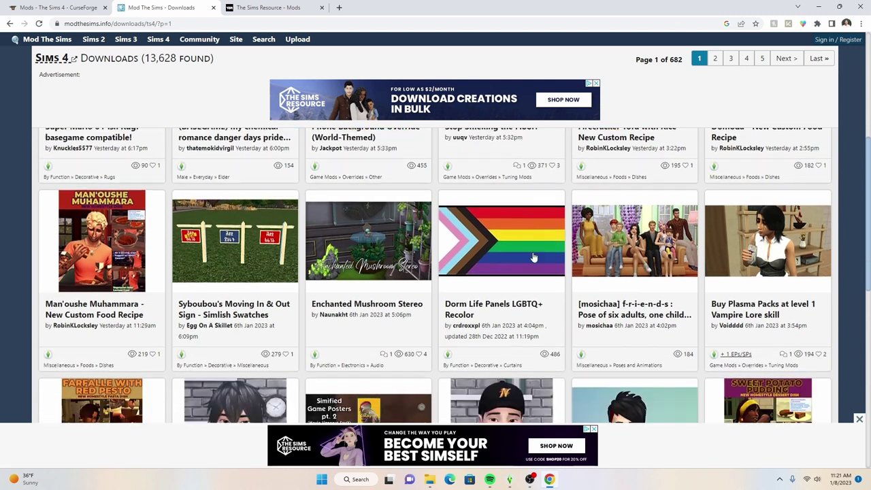
pyautogui.scroll(-2, 535, 257)
pyautogui.scroll(1, 190, 289)
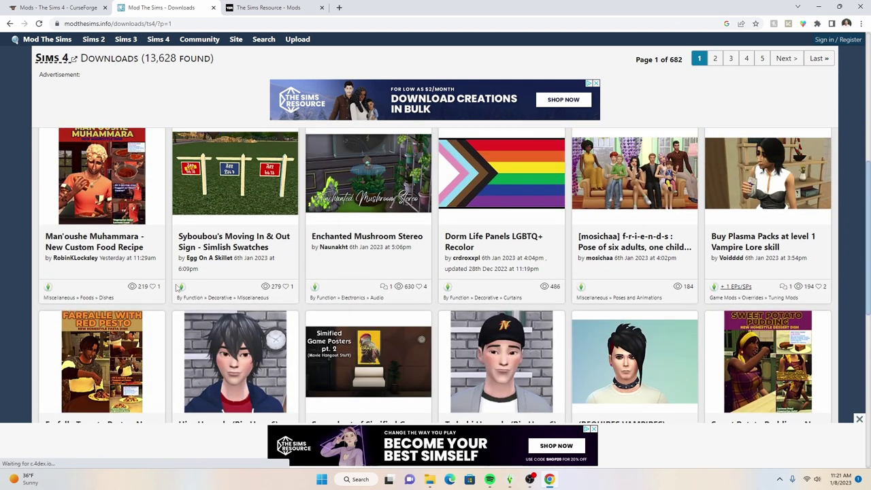
pyautogui.scroll(-8, 575, 300)
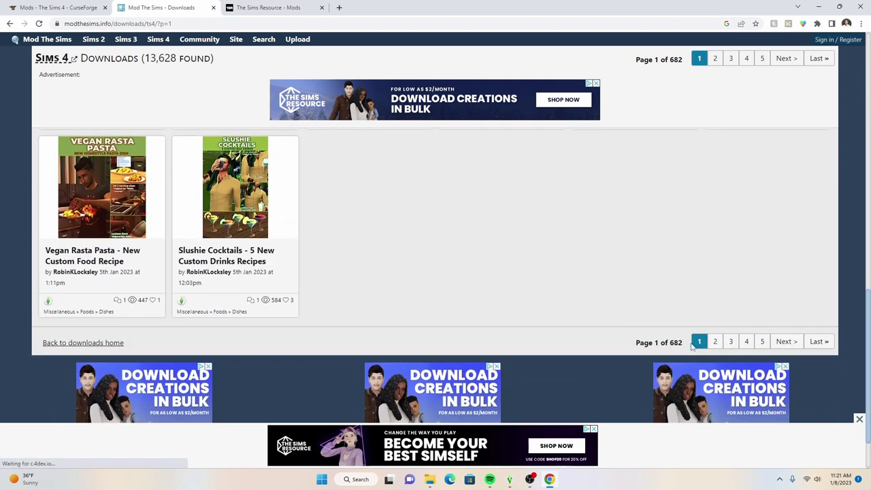
pyautogui.click(708, 341)
pyautogui.scroll(-2, 394, 254)
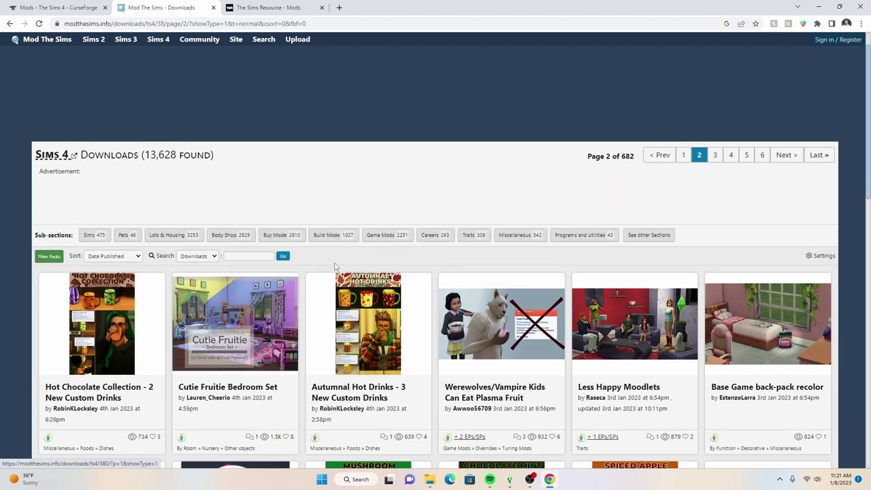